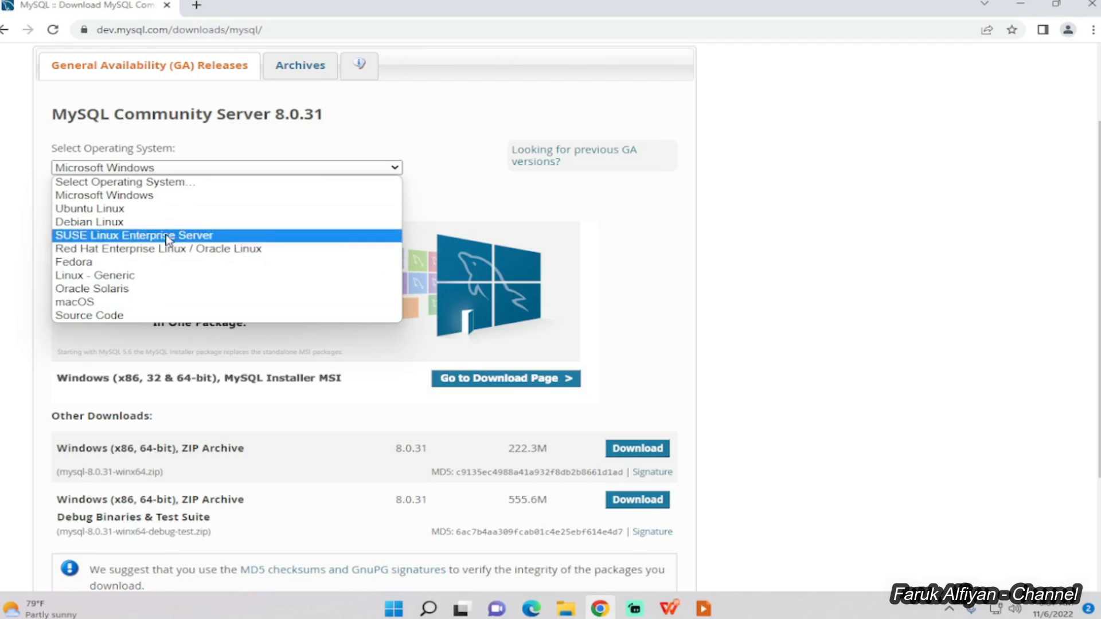
Keep Microsoft Windows as the OS and request the 5.5M MySQL Installer 8.0.31 MSI download.
click(185, 196)
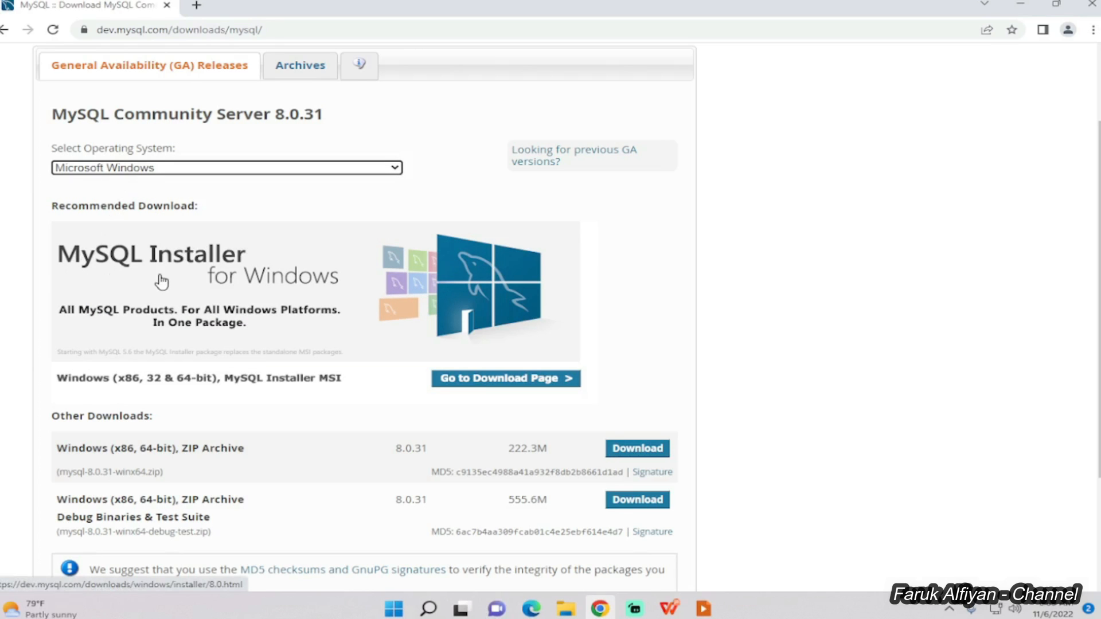
click(476, 387)
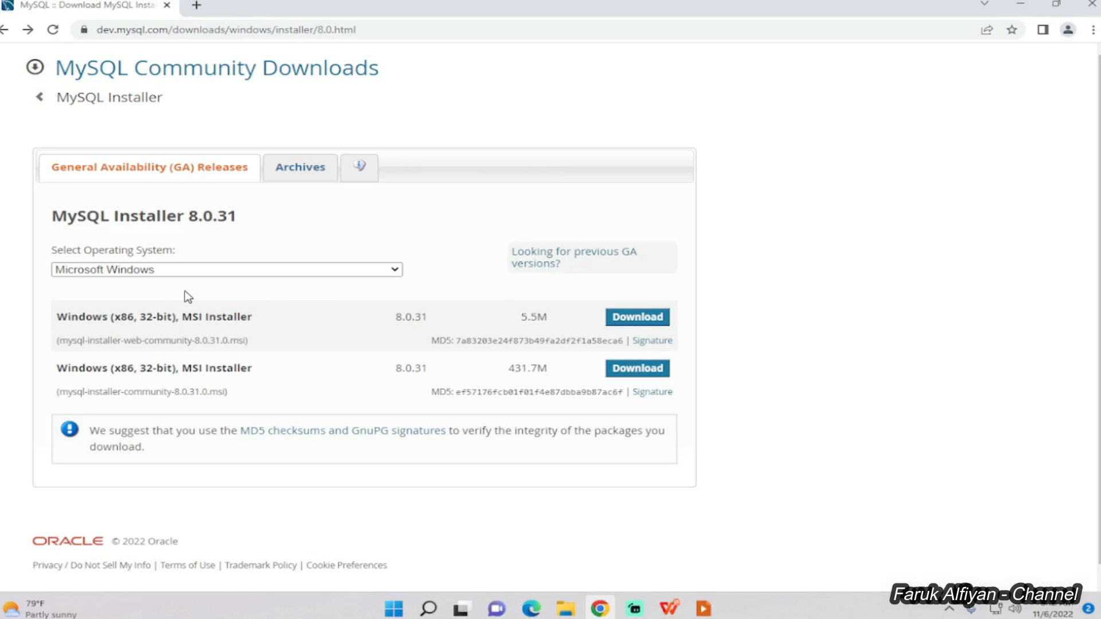
click(634, 322)
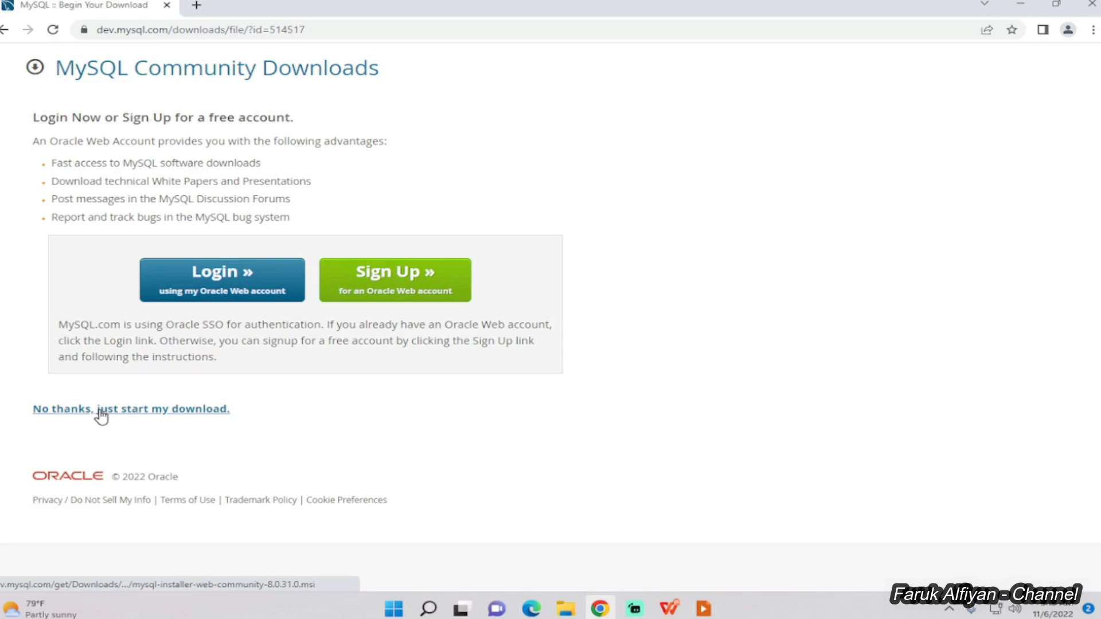
Skip the Oracle login to download the installer .msi, then run it from the download bar.
click(130, 411)
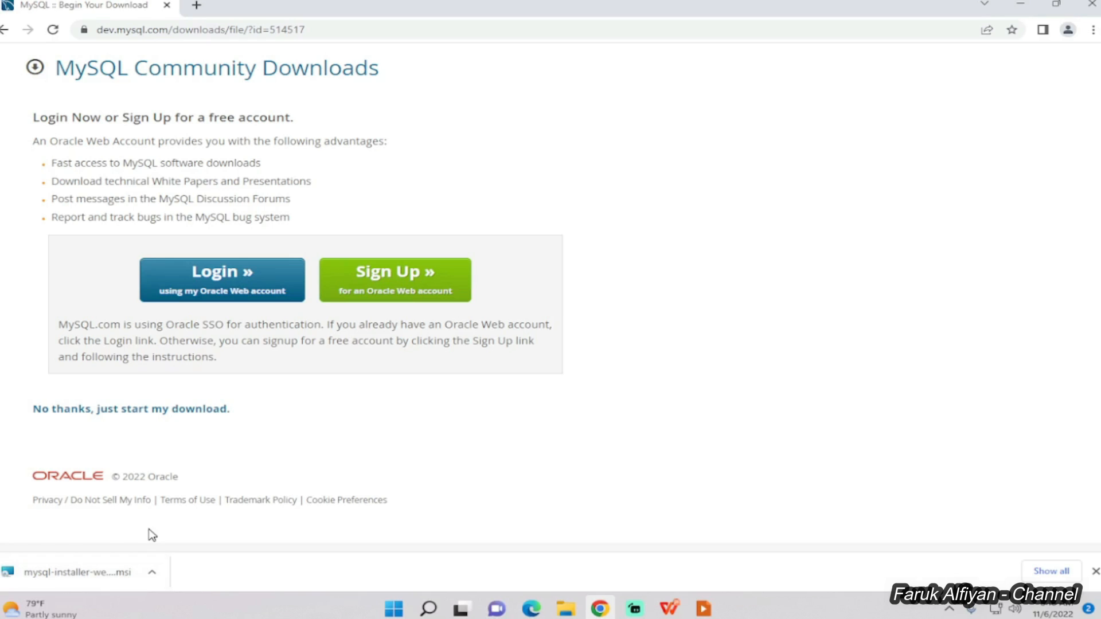
click(95, 576)
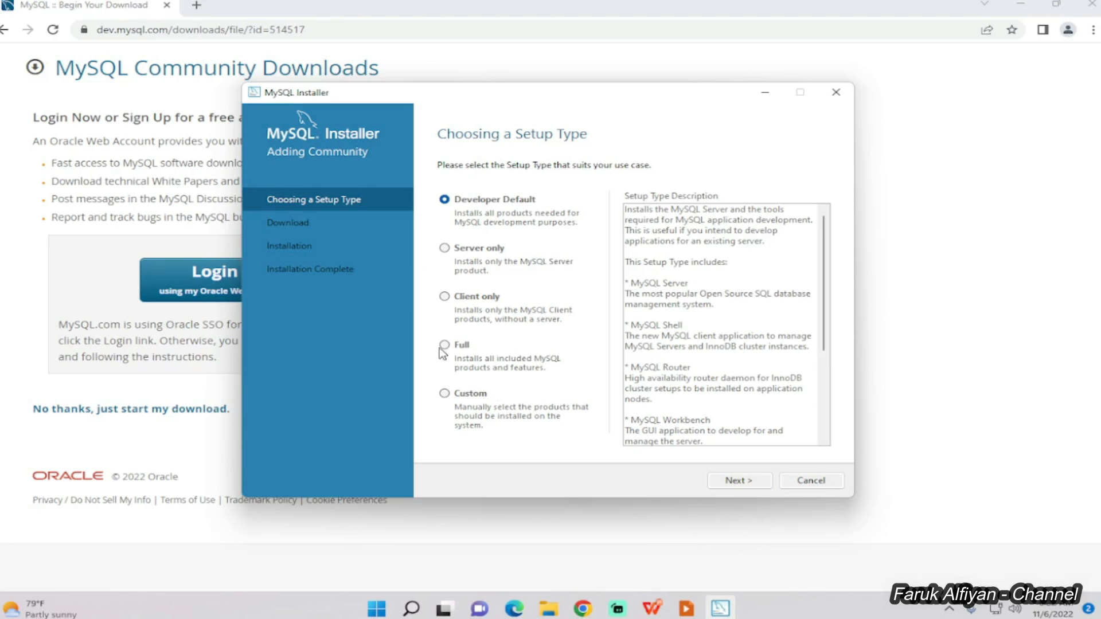
Choose the Server only setup type so only MySQL Server 8.0.31 is queued.
click(445, 250)
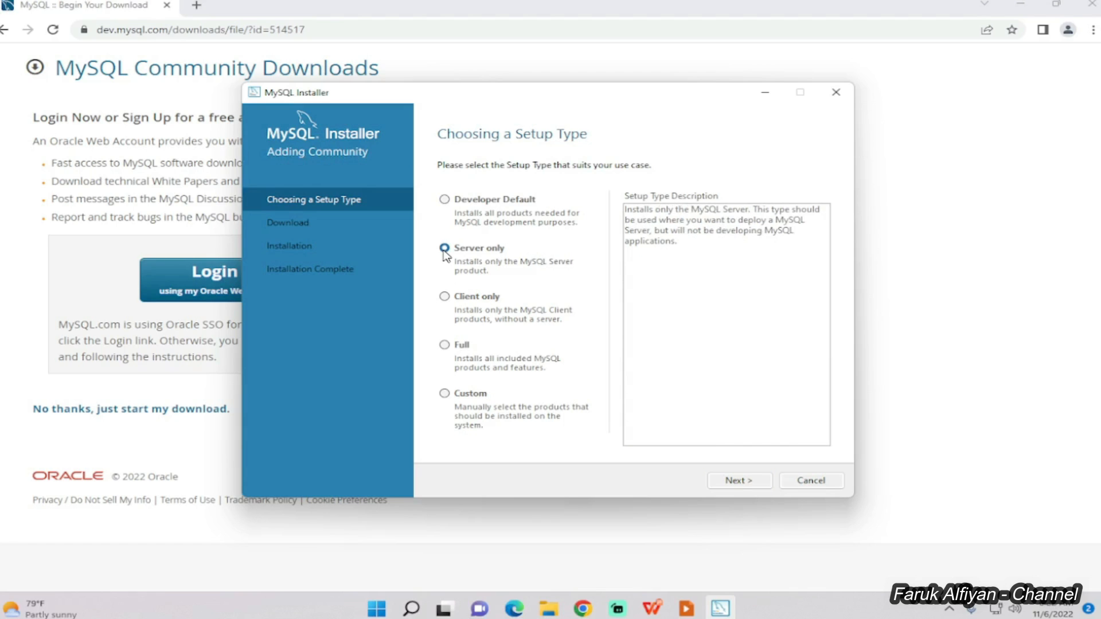
click(713, 481)
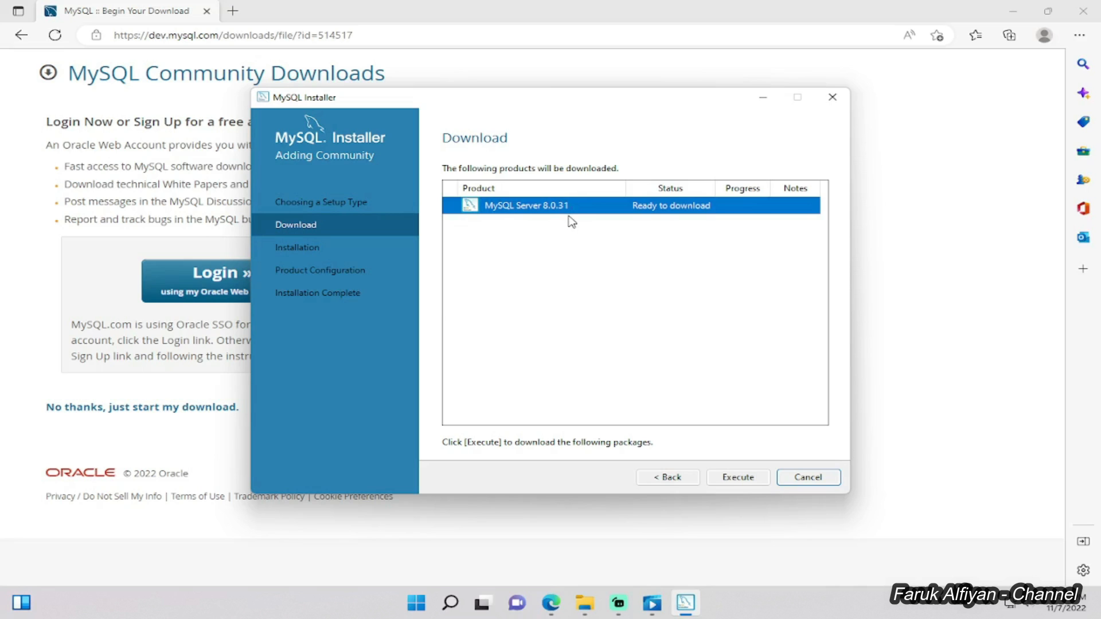
Download and then install MySQL Server 8.0.31 until the installation reports Complete.
click(734, 480)
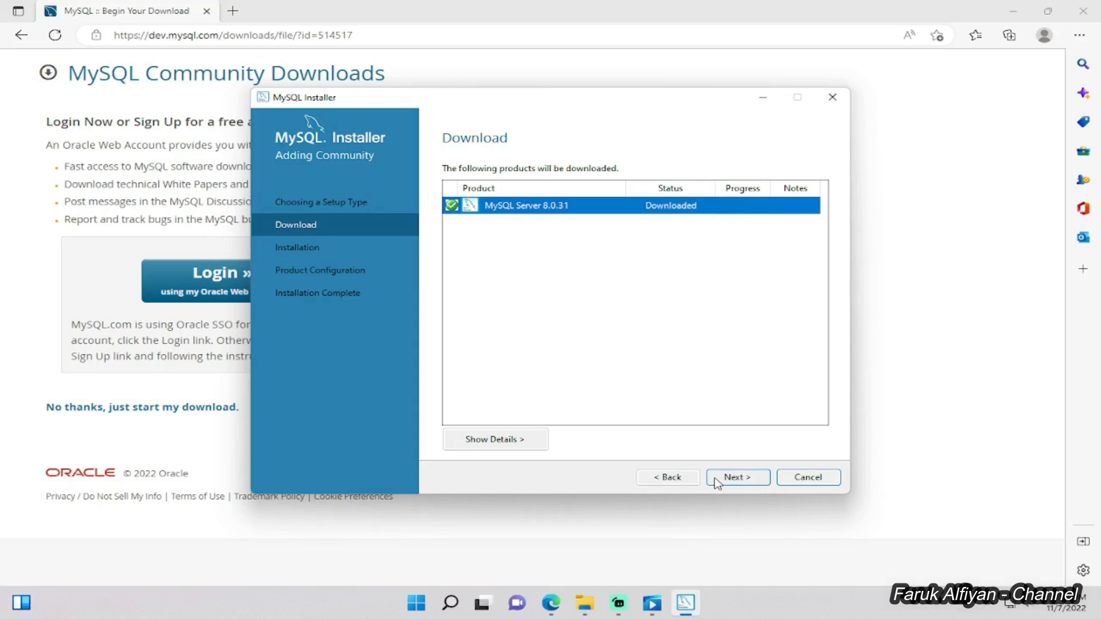
click(717, 481)
click(714, 484)
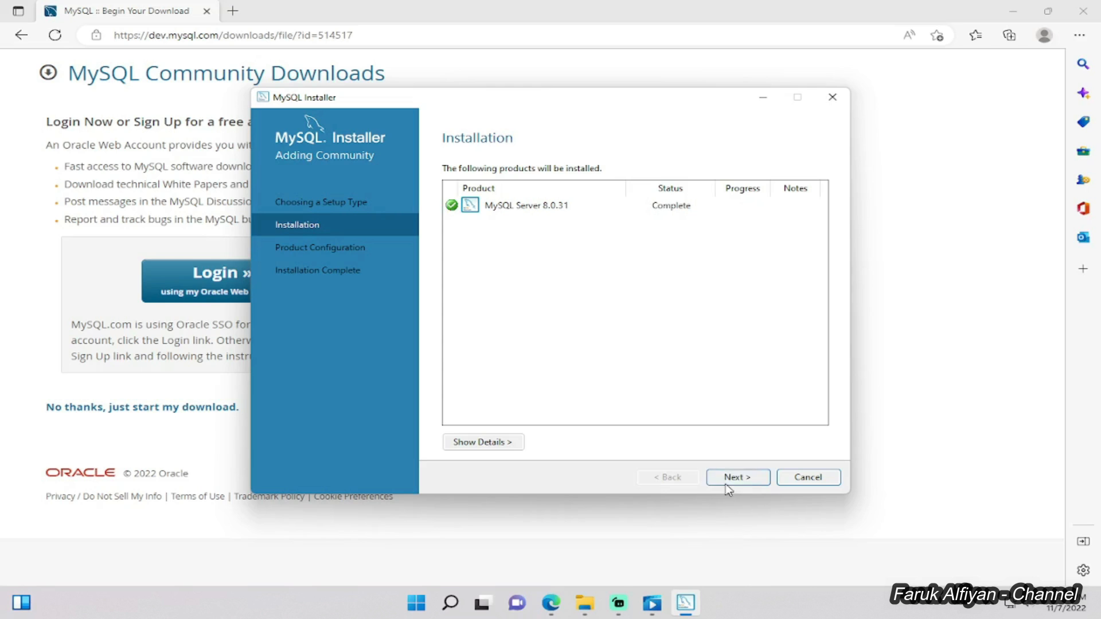
Configure MySQL Server 8.0.31 as a Development Computer with TCP/IP on port 3306.
click(728, 485)
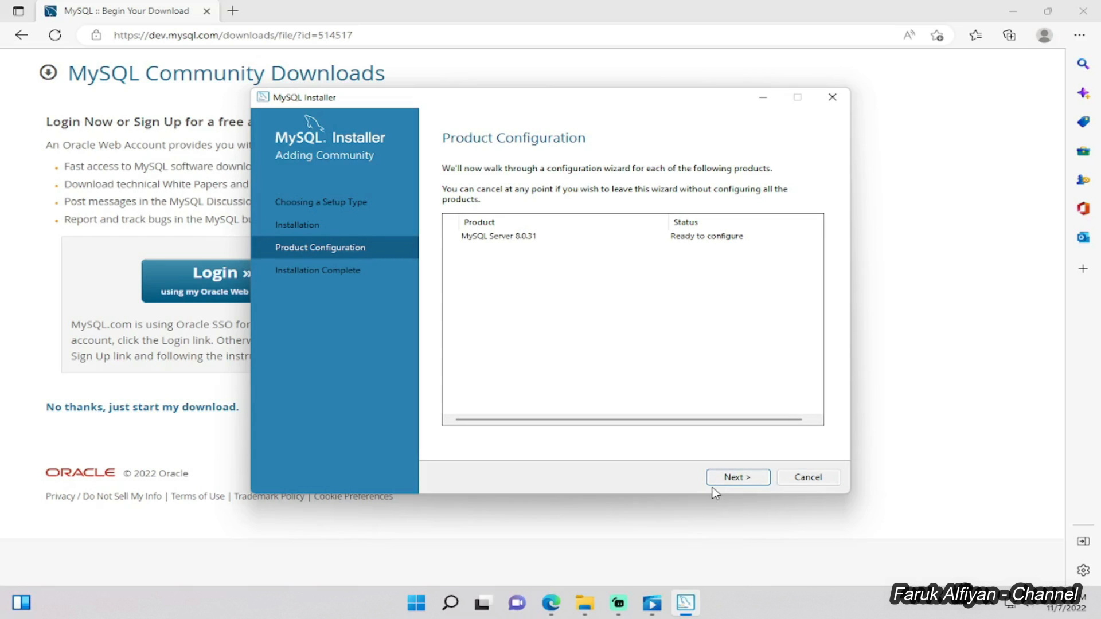
click(716, 481)
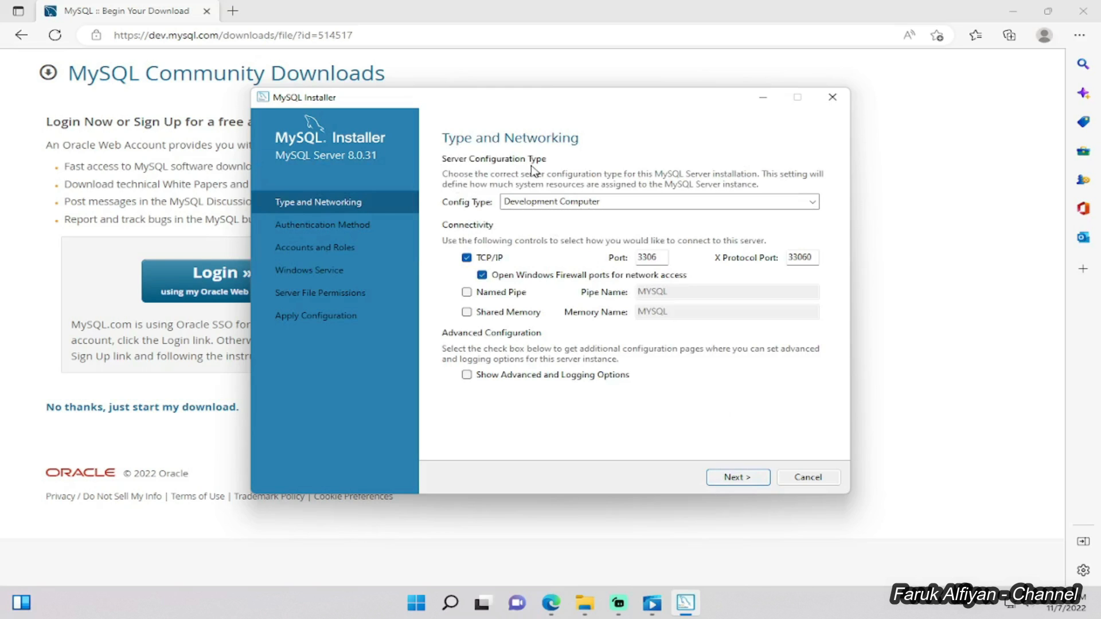
click(791, 203)
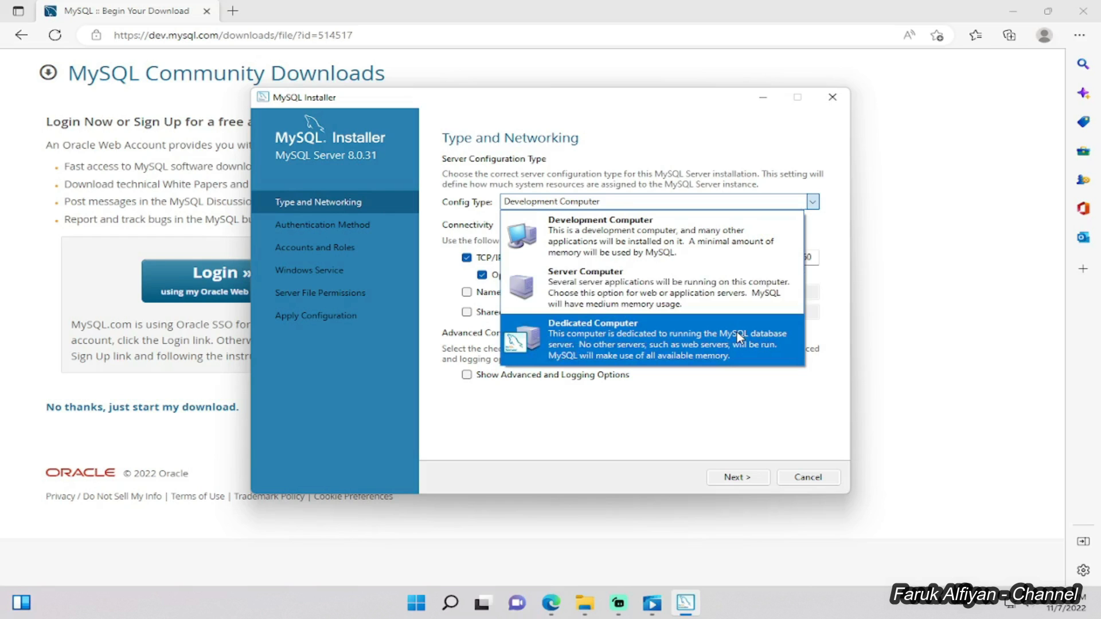
click(699, 243)
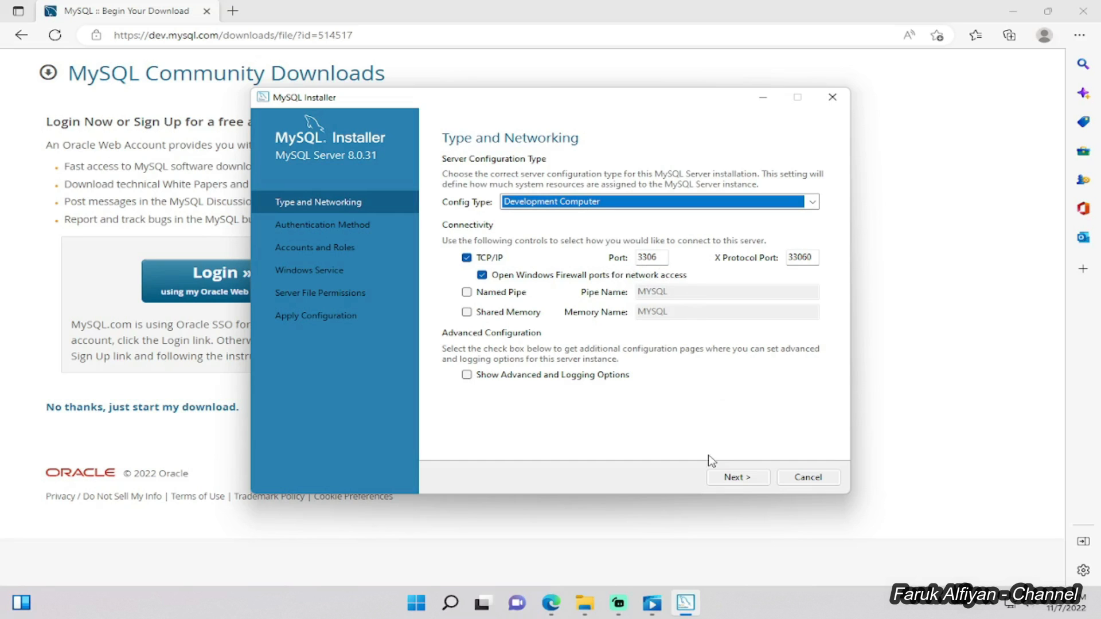
click(715, 481)
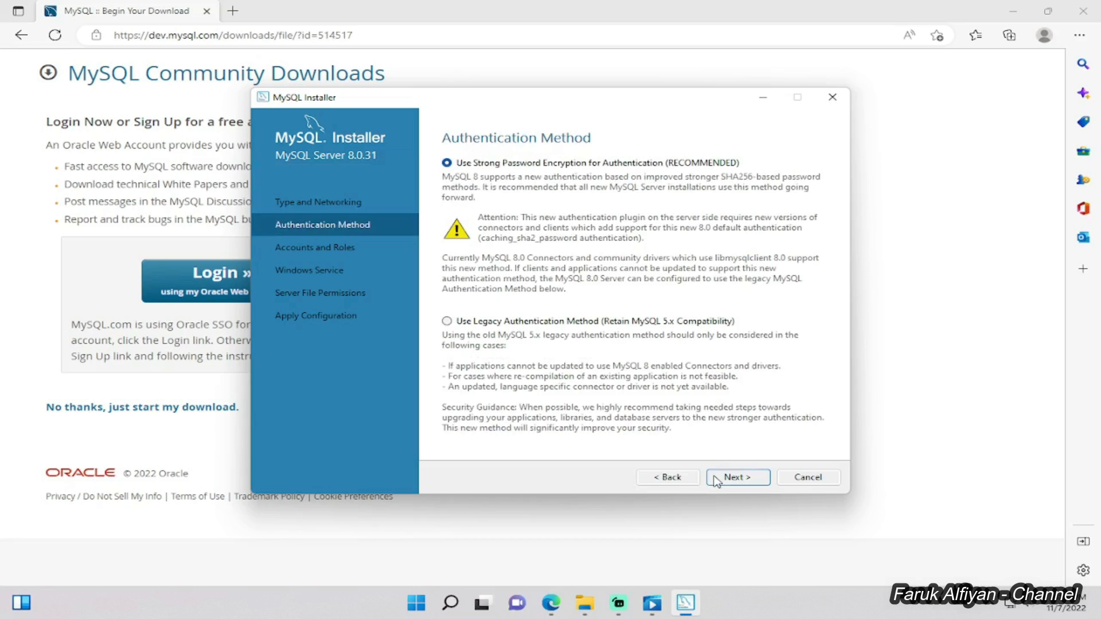
Keep Use Strong Password Encryption as the authentication method.
click(713, 481)
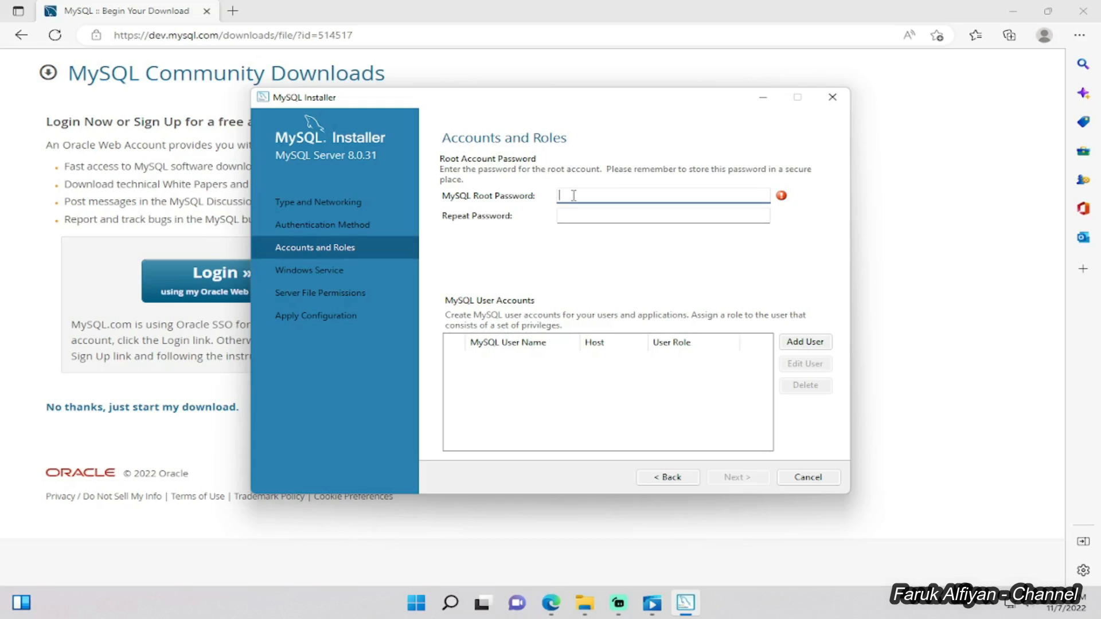
Enter the MySQL root password in both password fields and accept it.
text(root)
click(640, 213)
text(roo)
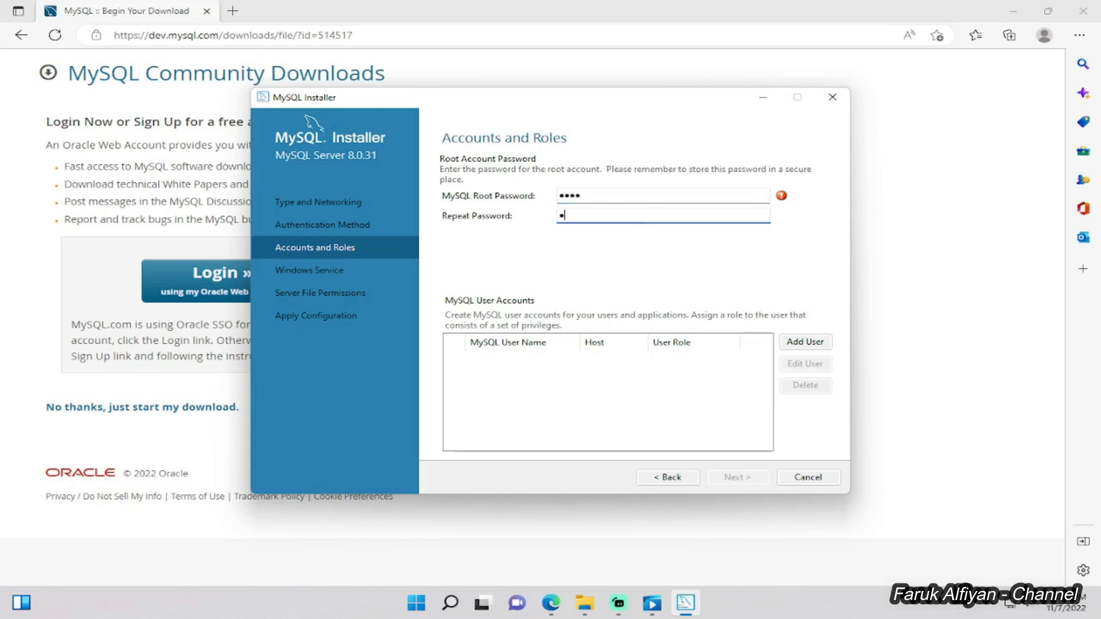
text(t)
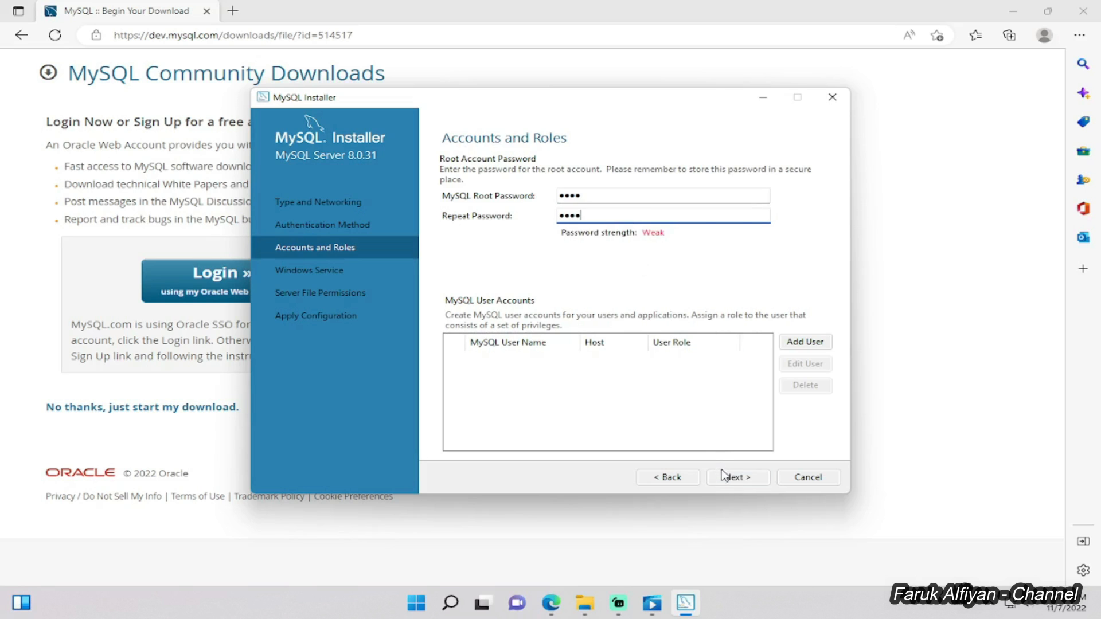
click(725, 478)
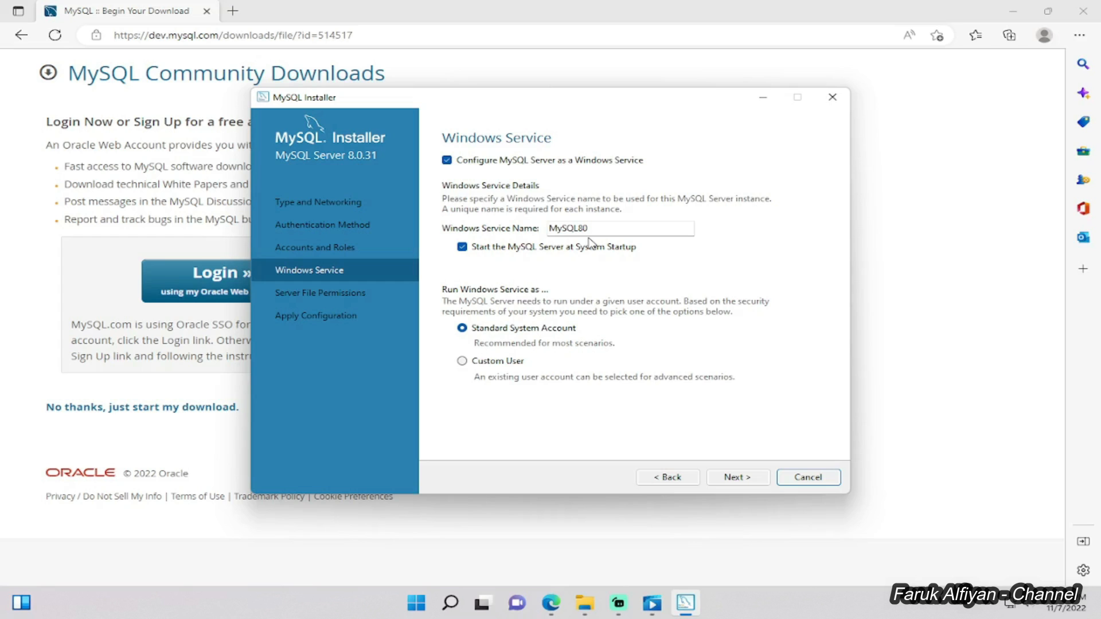
Keep the MySQL80 Windows service and default file permissions, then apply the configuration.
click(711, 480)
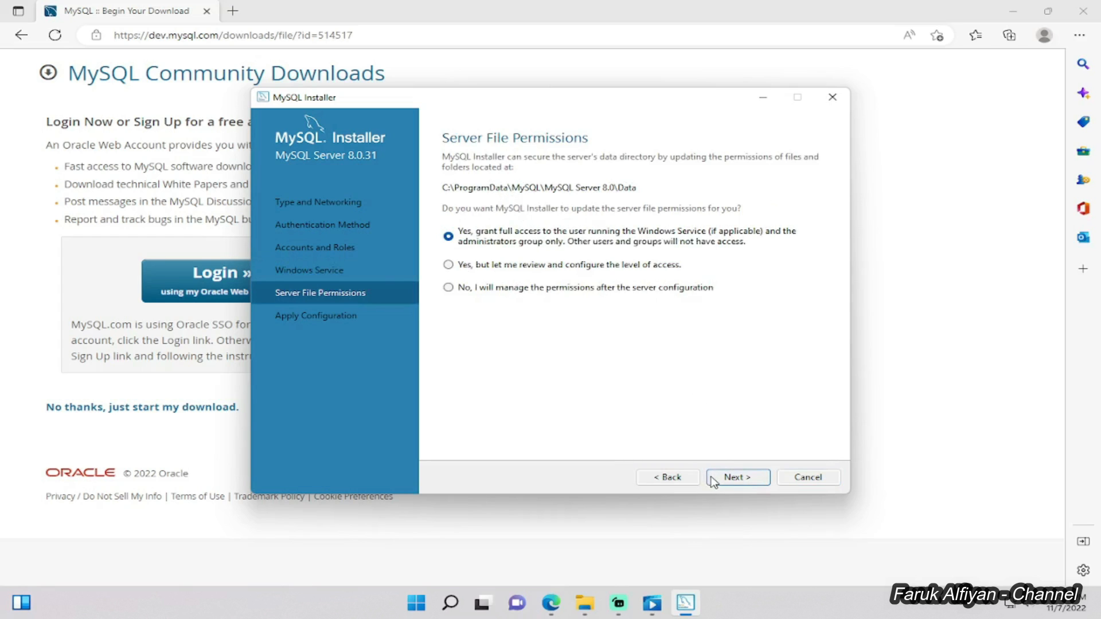
click(712, 479)
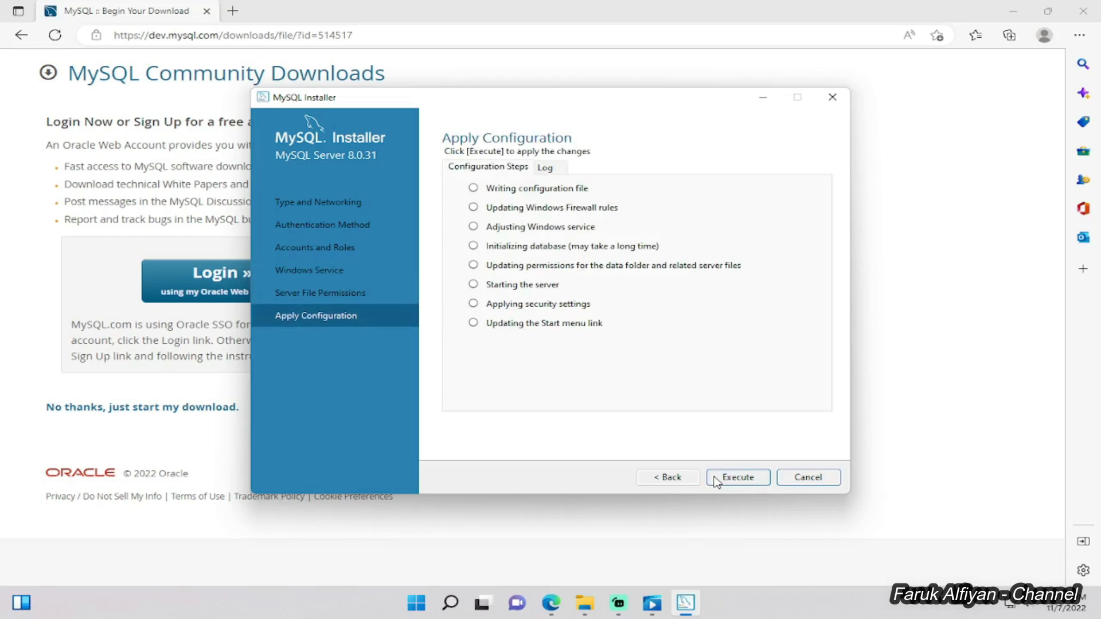
click(716, 483)
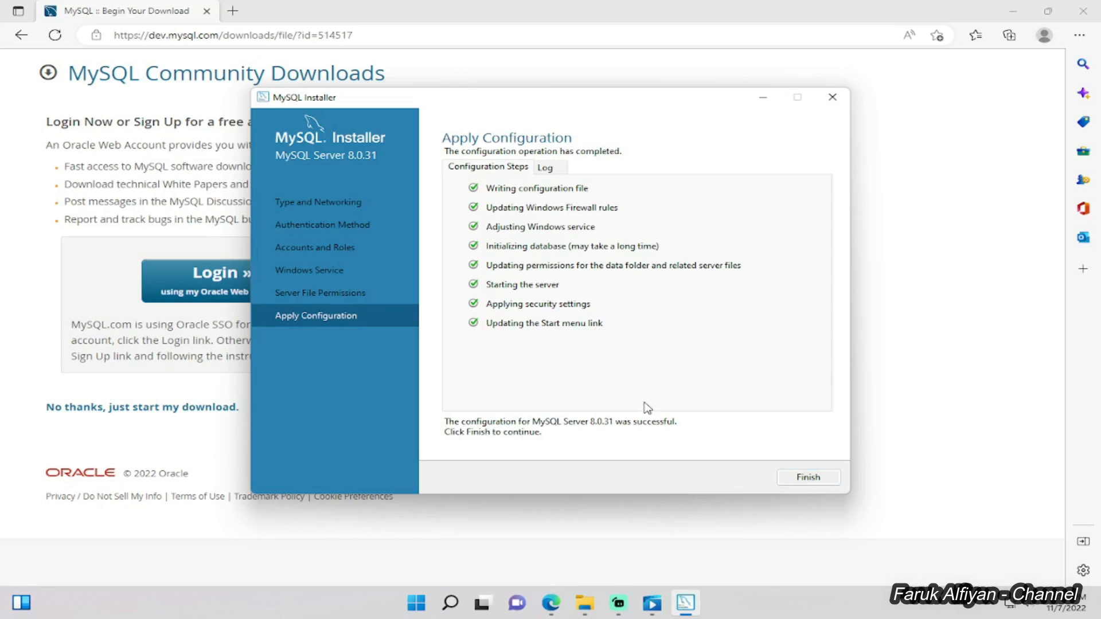
Finish the configuration step and close the installer from Installation Complete.
click(789, 483)
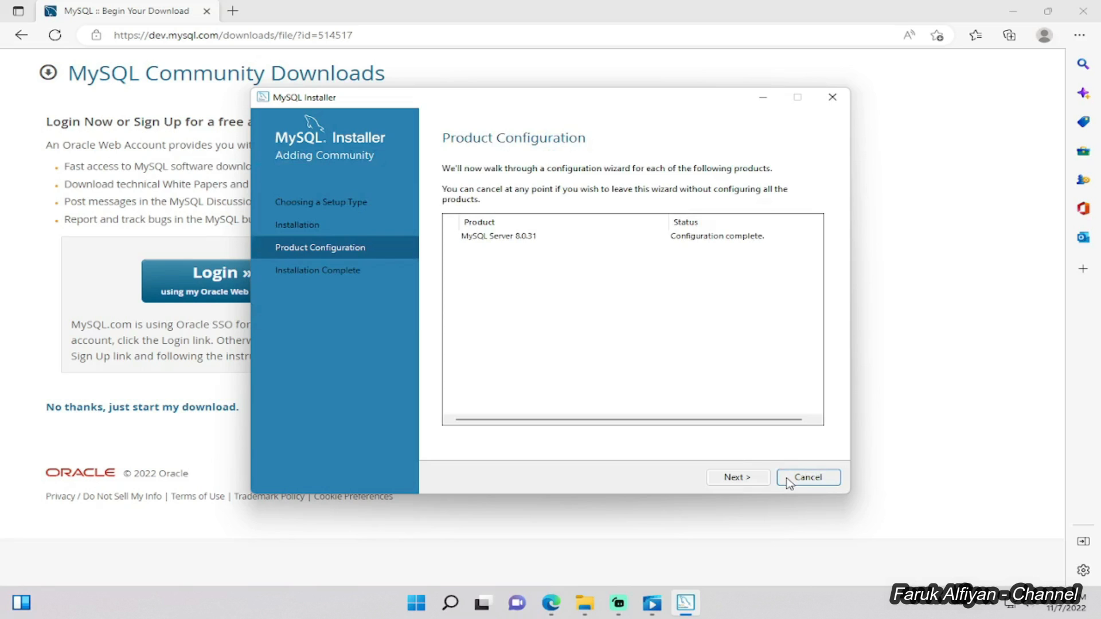
click(716, 484)
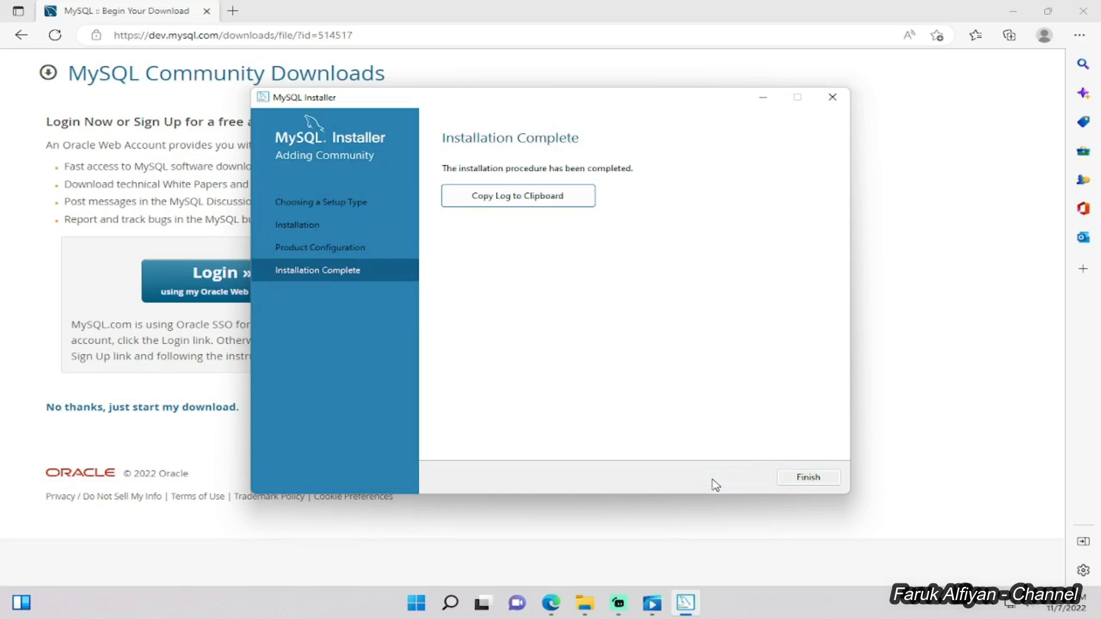
click(791, 485)
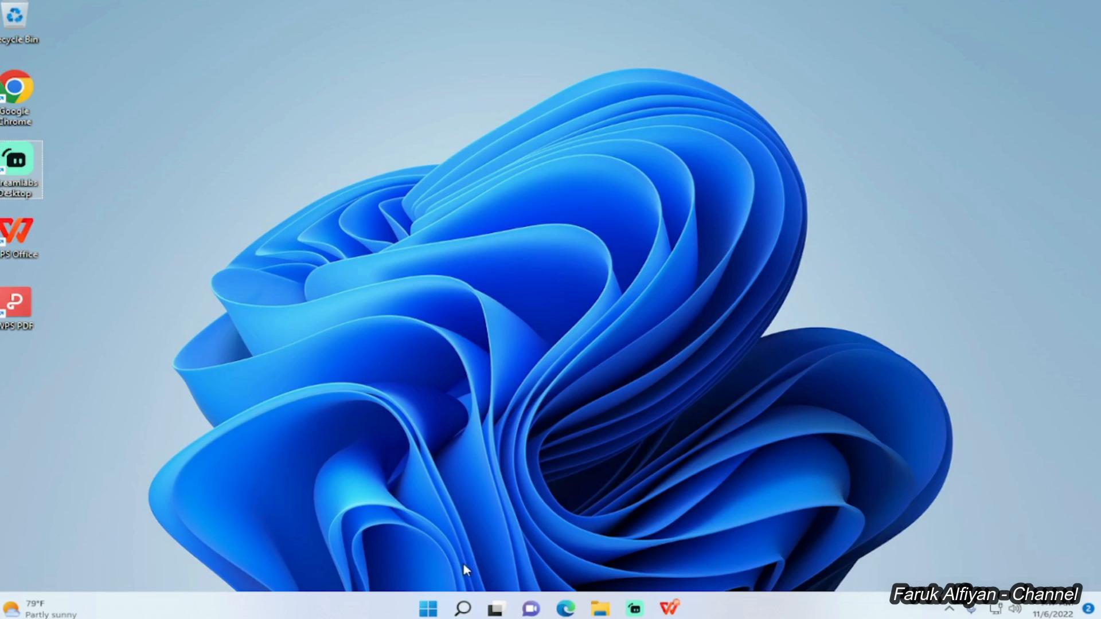
Search Windows for 'services' and open the Services app.
click(462, 608)
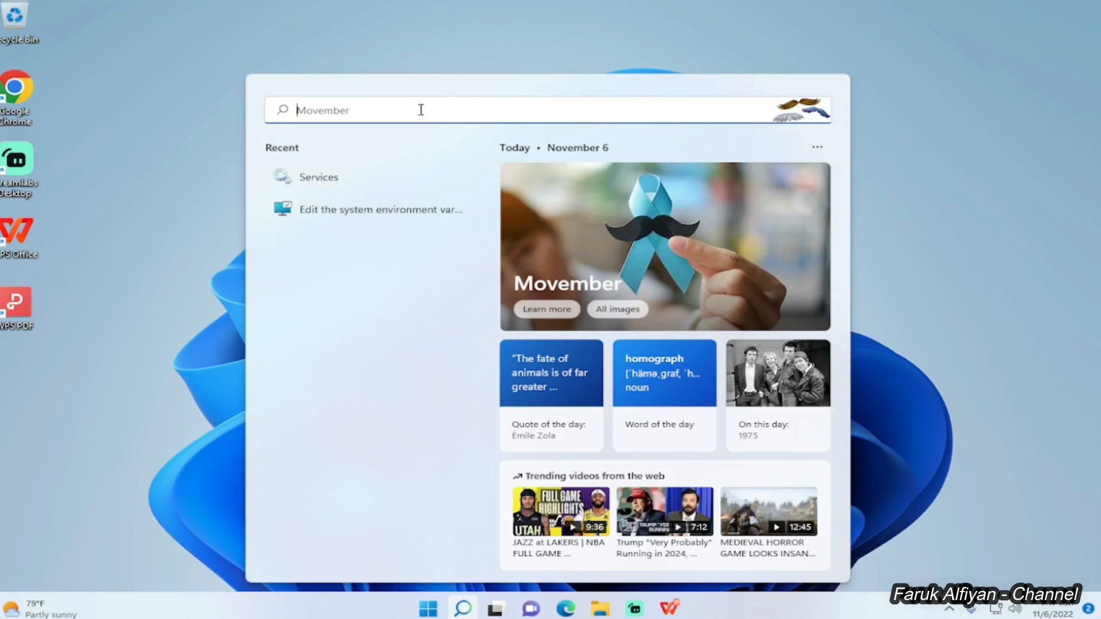
text(services)
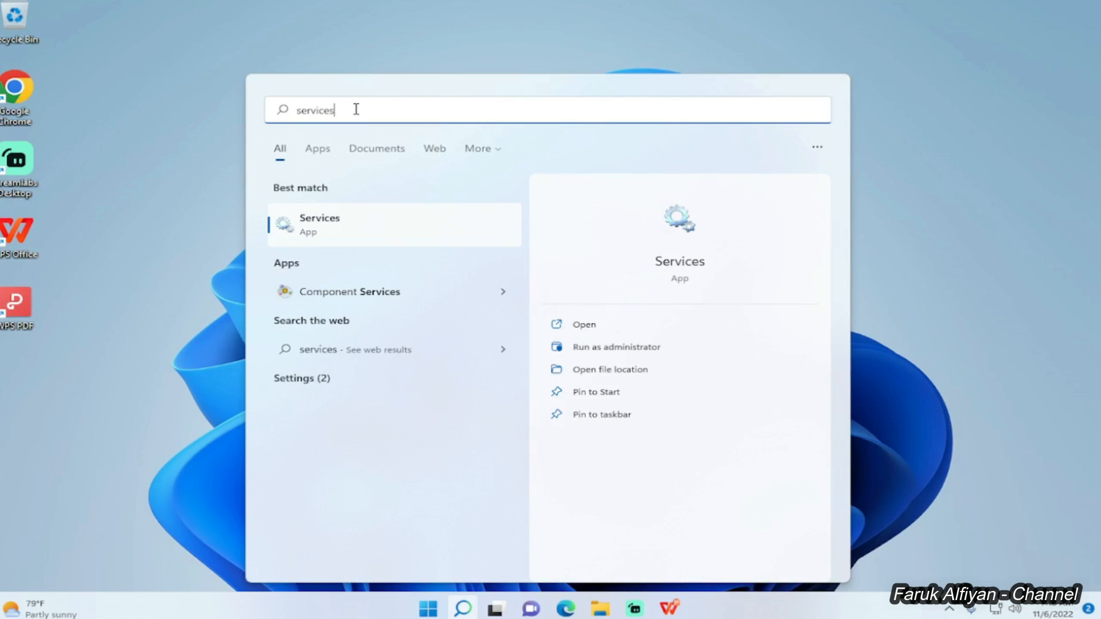
click(344, 223)
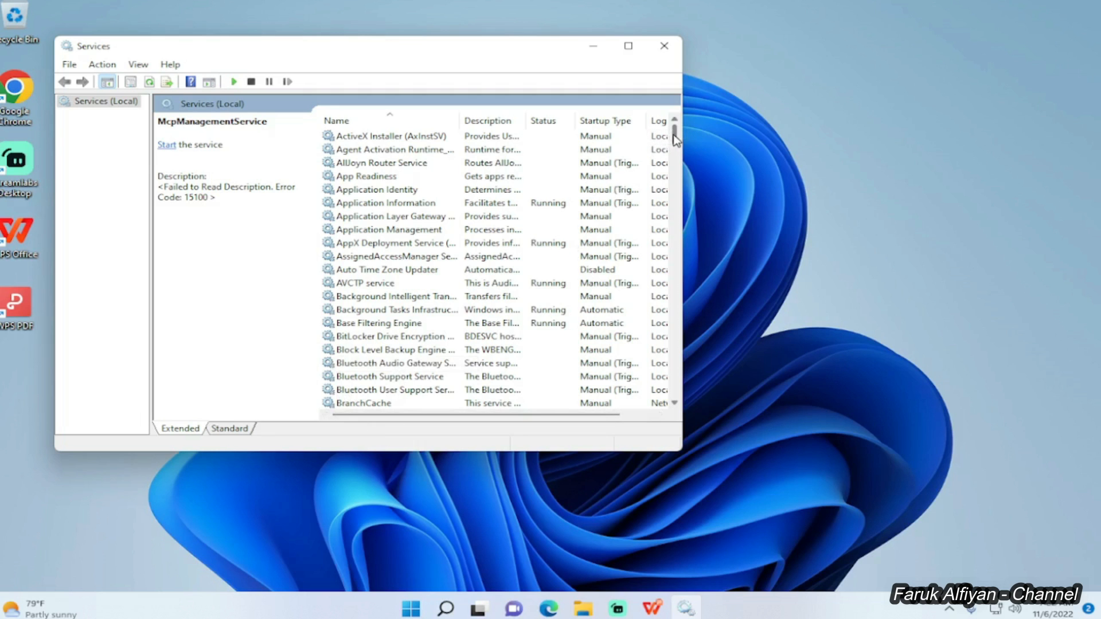
Confirm MySQL80 is running with automatic startup, then bring up File Explorer at This PC.
scroll(648, 229, down, 20)
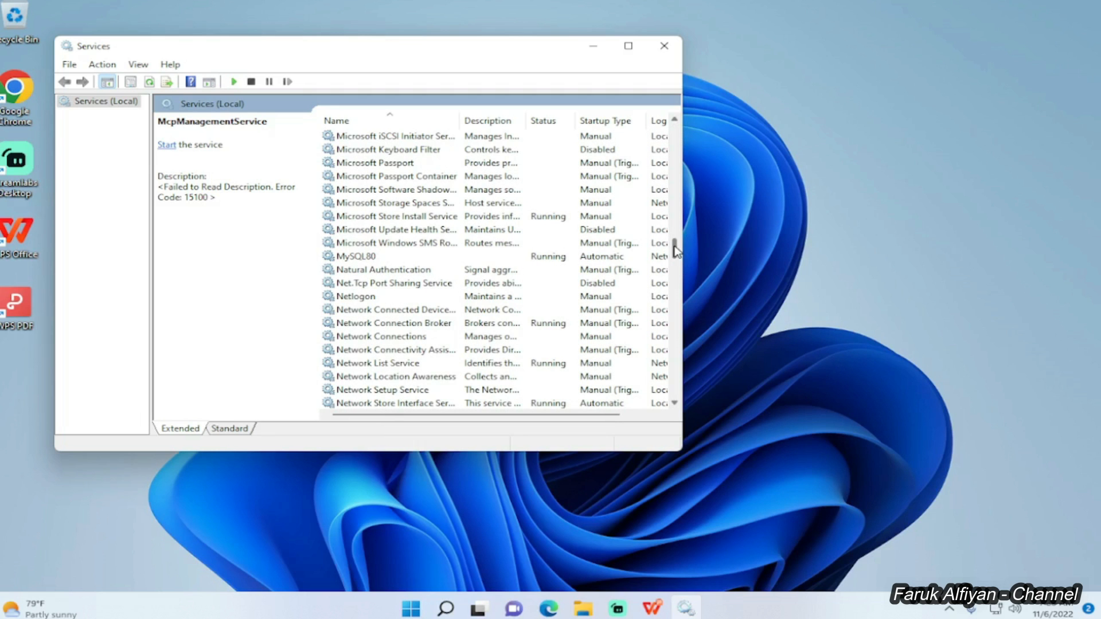
click(366, 259)
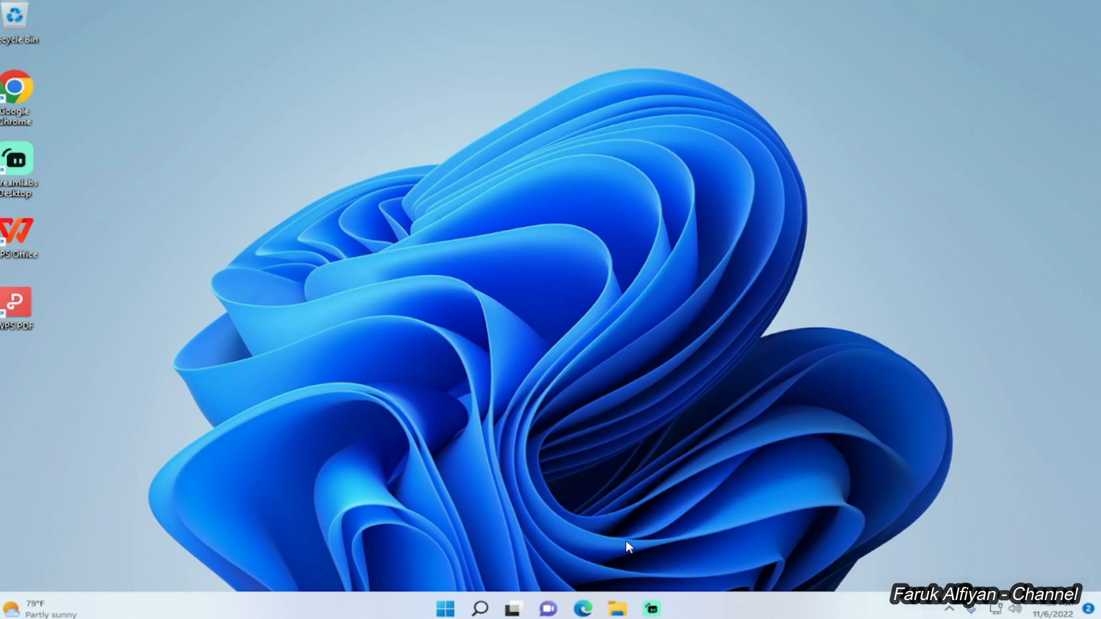
click(618, 609)
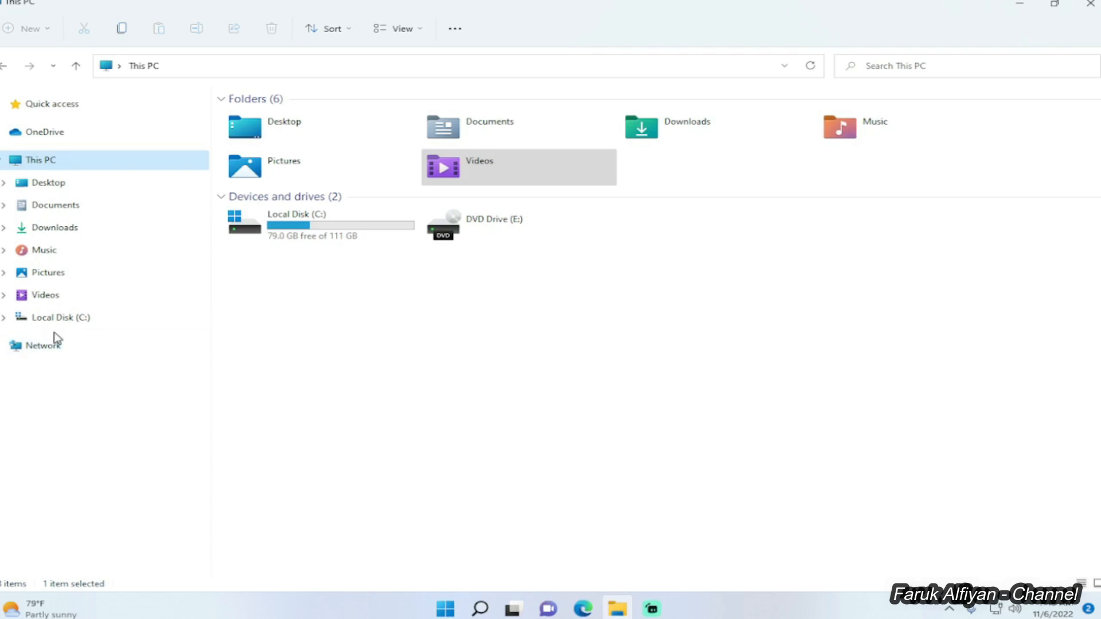
Navigate the folder tree to C:\Program Files\MySQL\MySQL Server 8.0\bin.
click(4, 318)
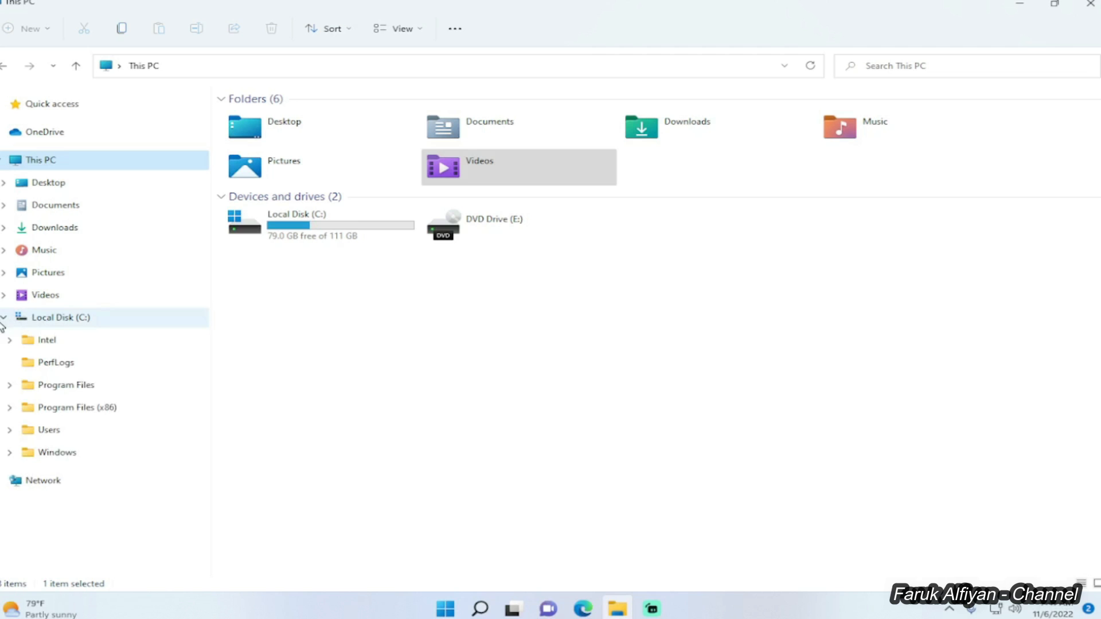
click(9, 385)
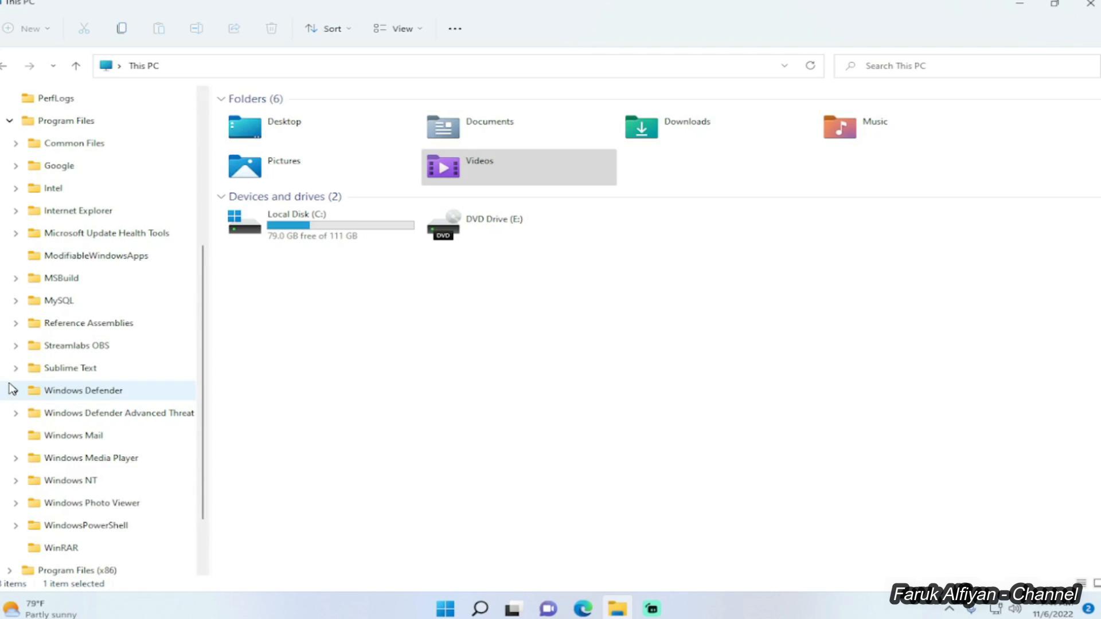
click(16, 301)
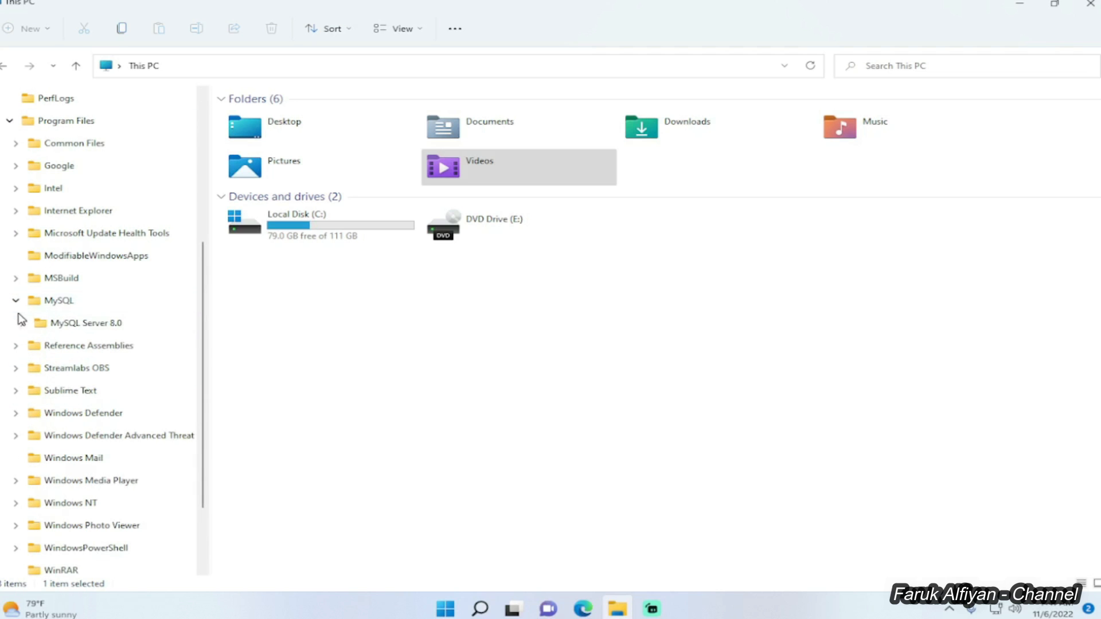
click(23, 324)
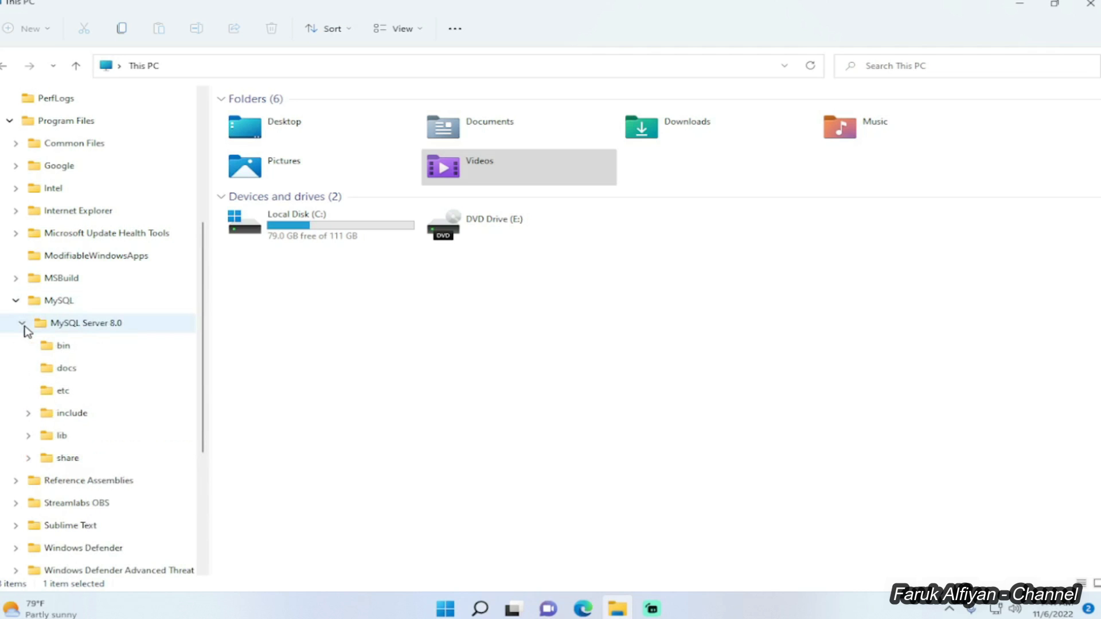
click(70, 353)
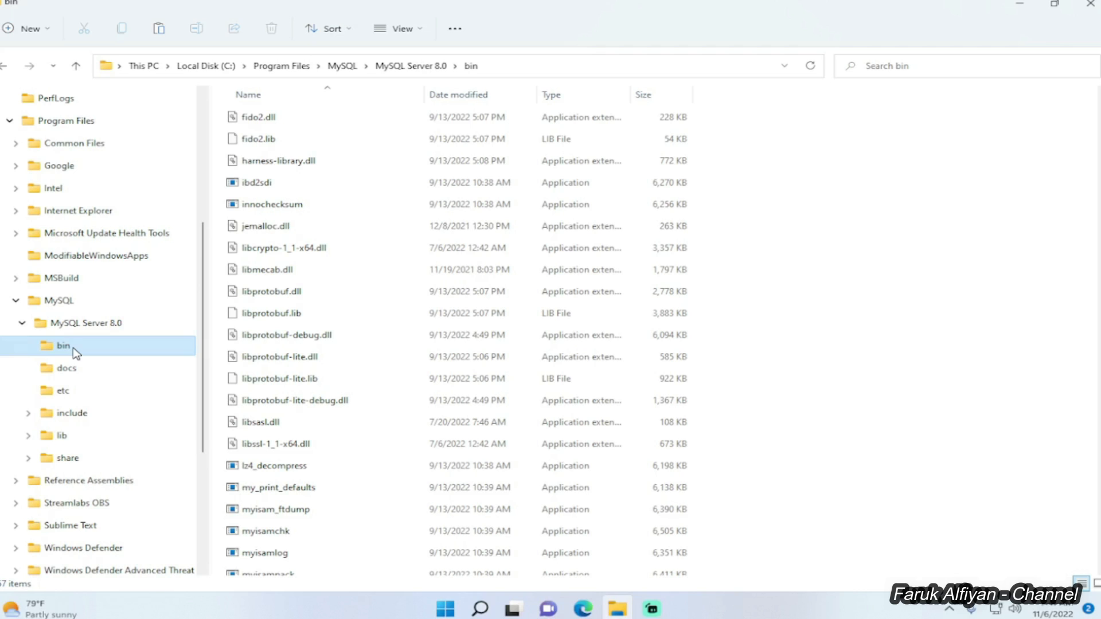
Copy the bin folder's full path from the address bar.
click(519, 69)
right_click(292, 69)
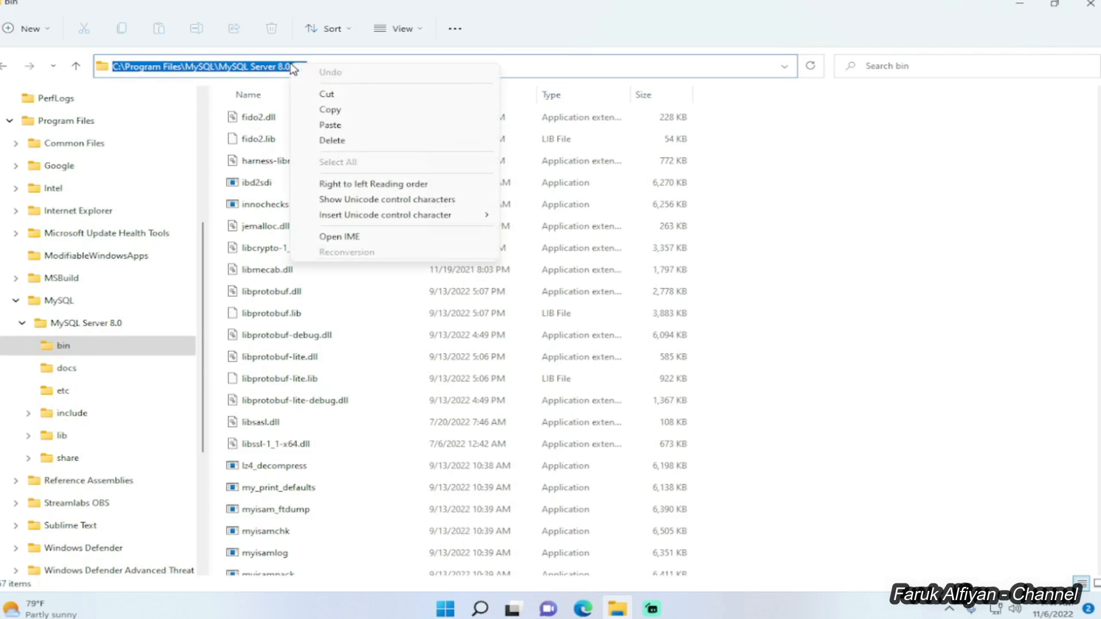
click(327, 110)
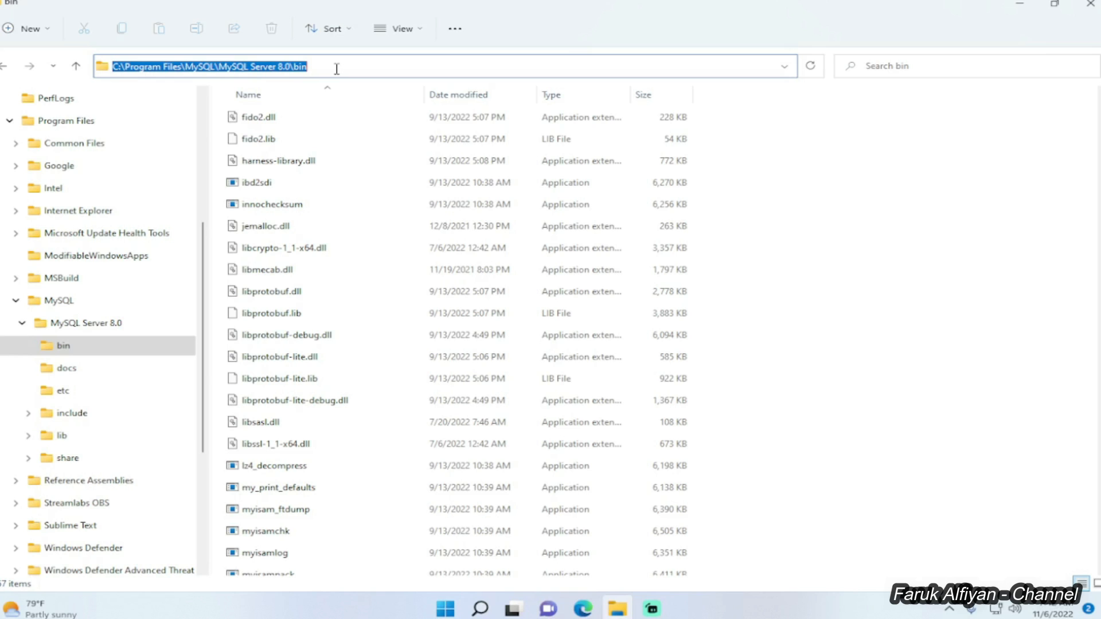
Reach the Environment Variables dialog through the 'Edit the system environment variables' search result.
click(474, 615)
text(environment)
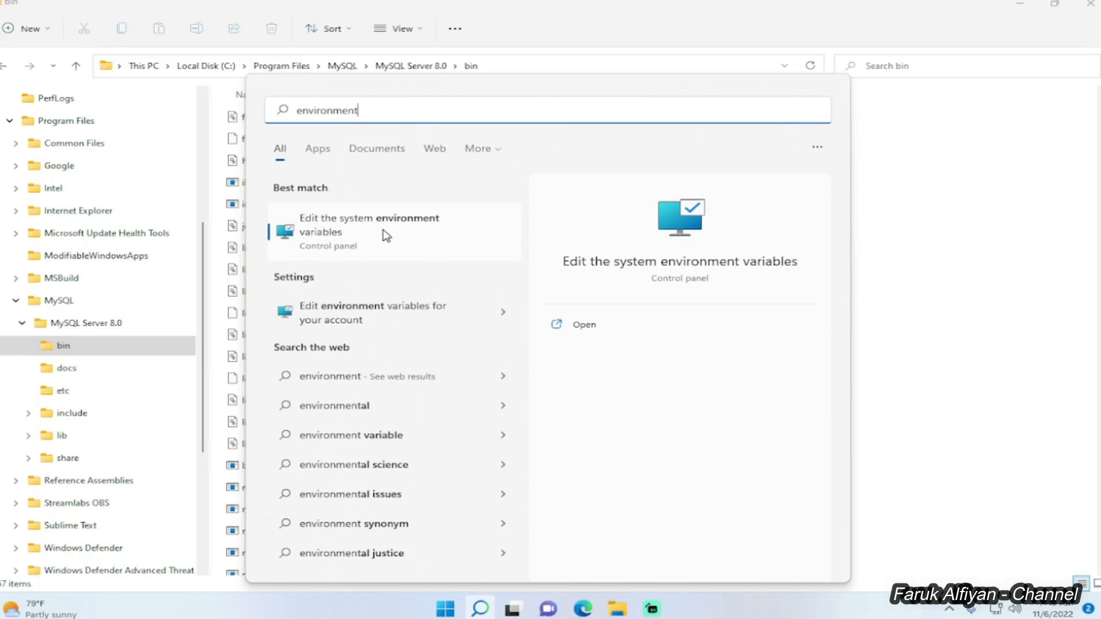
click(352, 236)
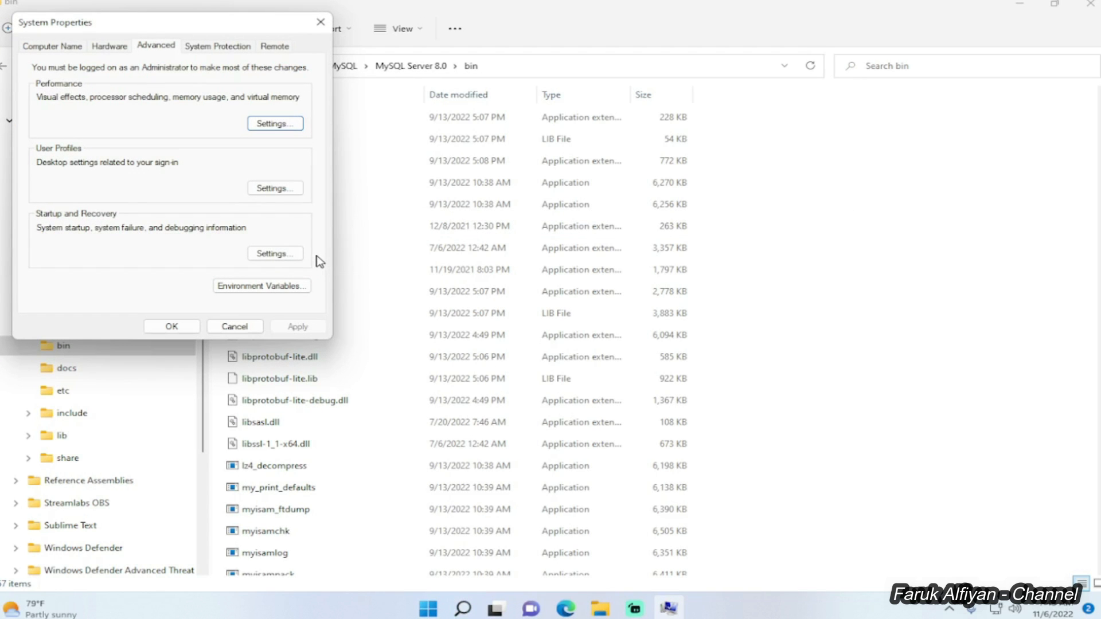
click(256, 286)
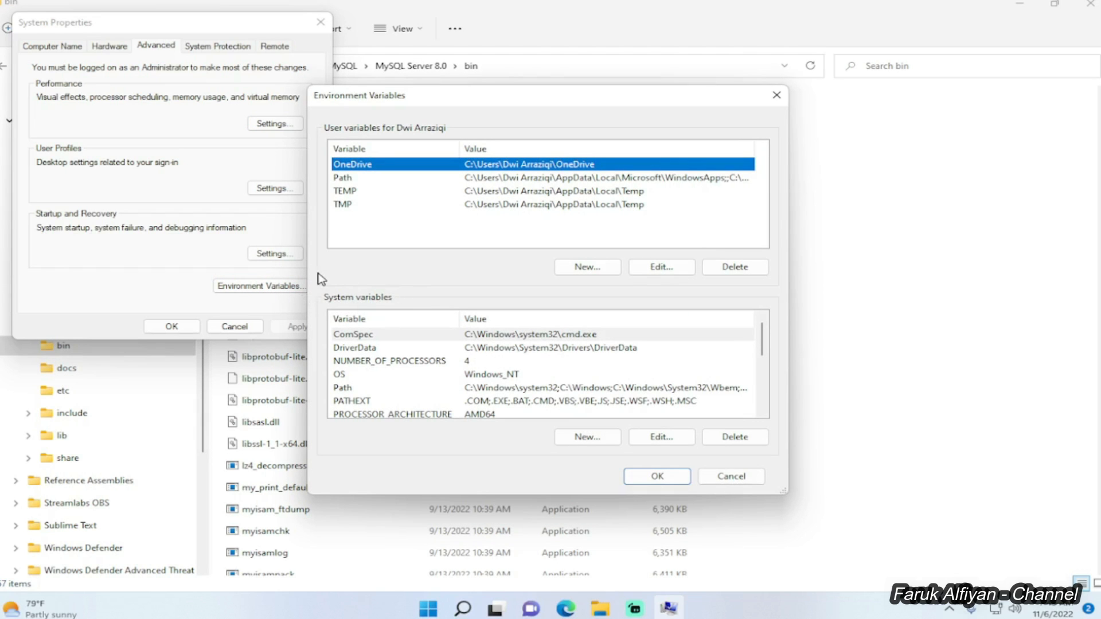
Paste C:\Program Files\MySQL\MySQL Server 8.0\bin as a new system Path entry and confirm both dialogs.
click(344, 388)
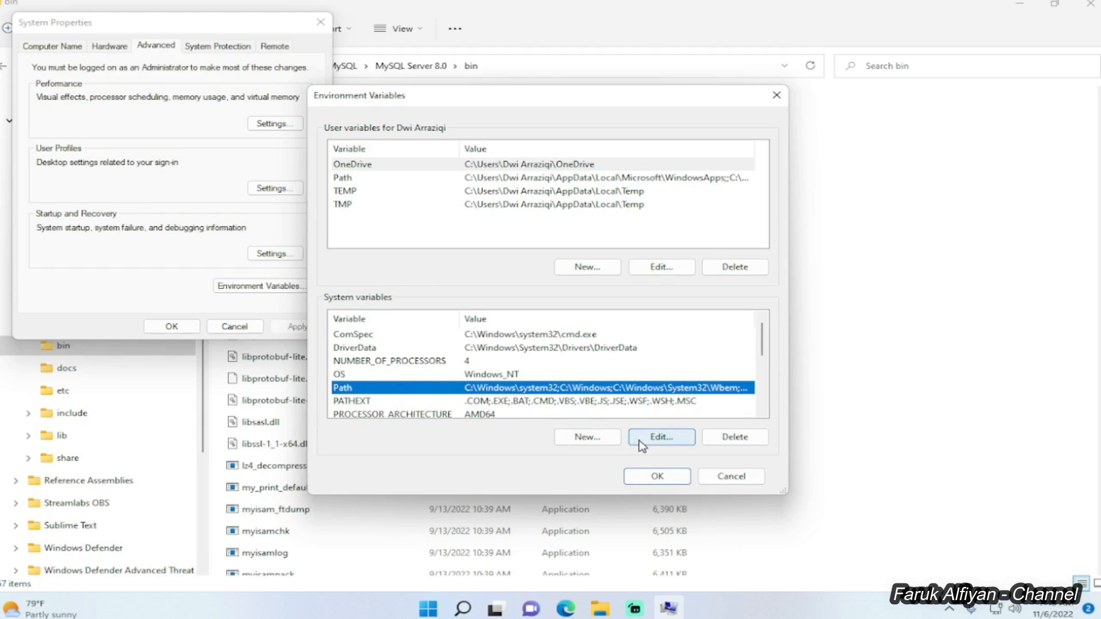
click(661, 437)
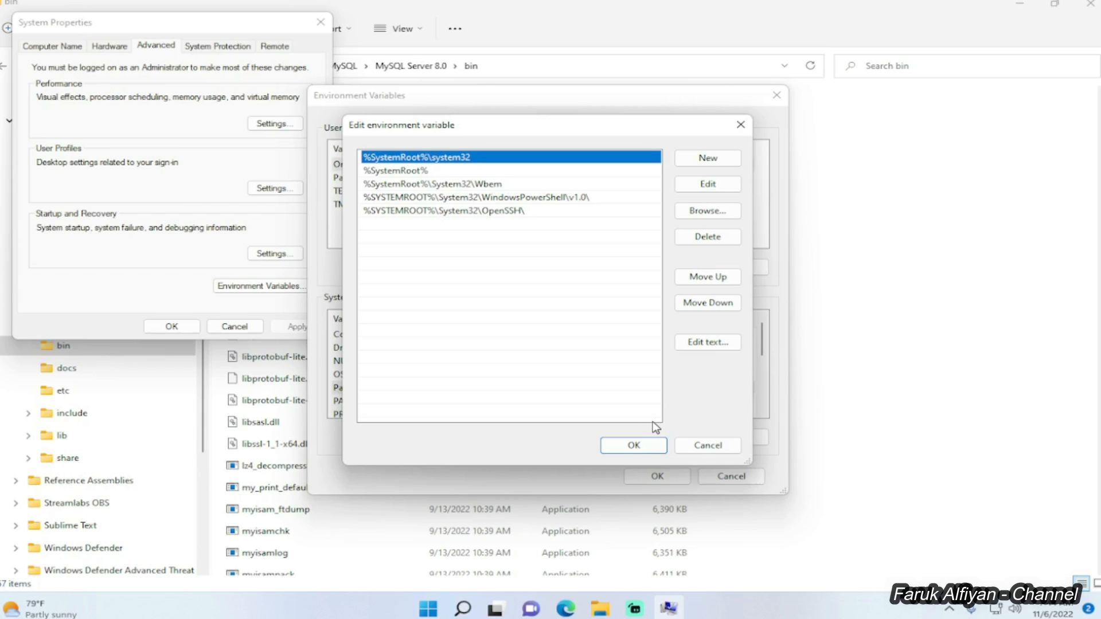
click(693, 165)
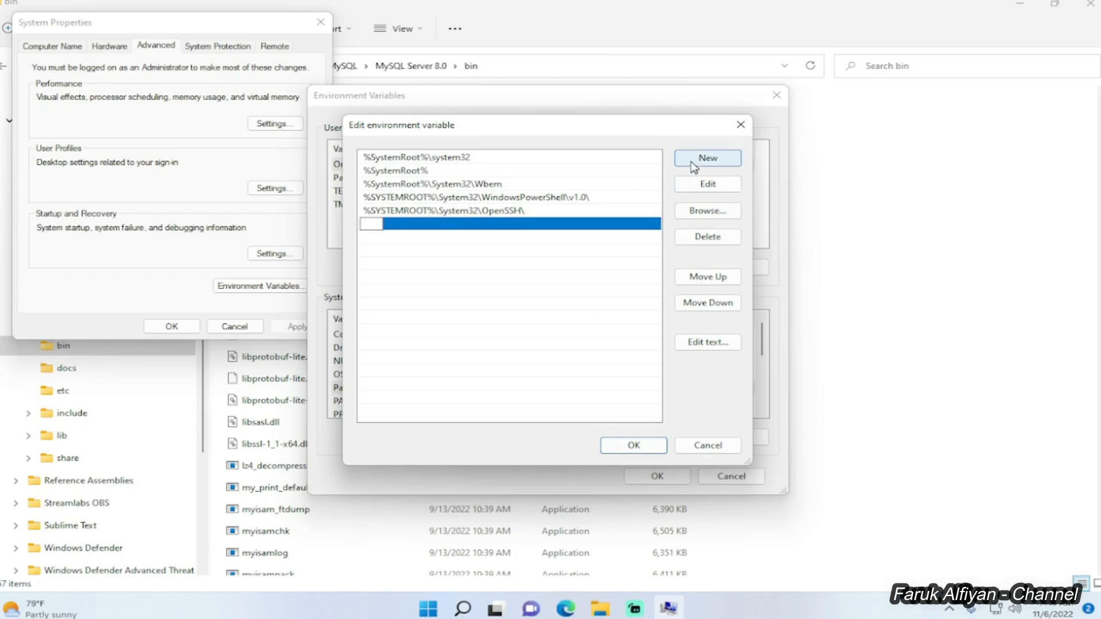
right_click(377, 224)
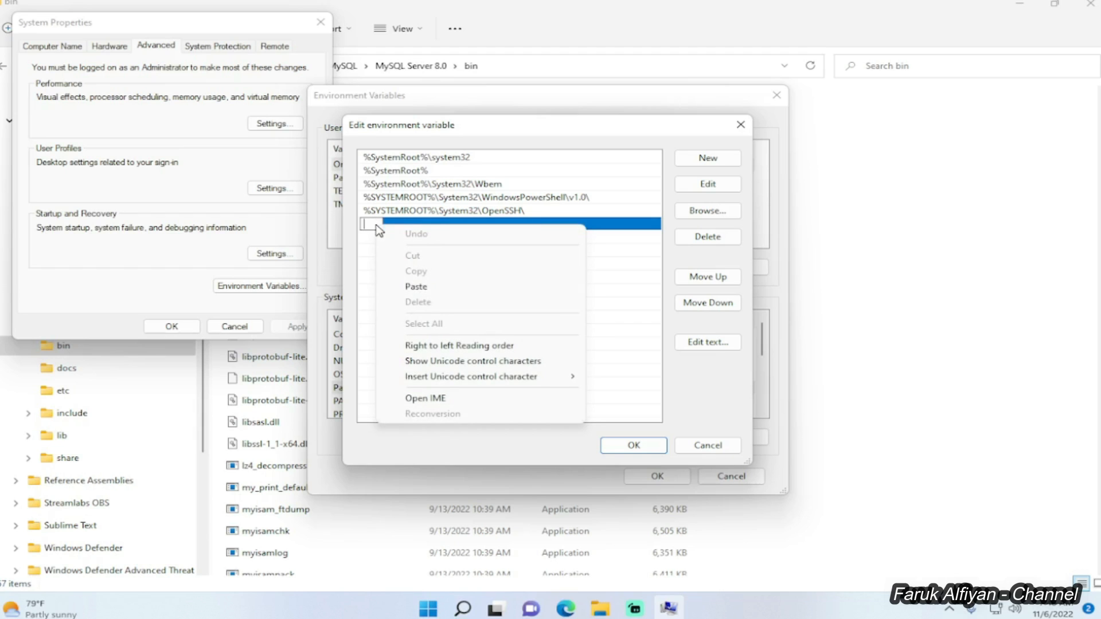
click(417, 290)
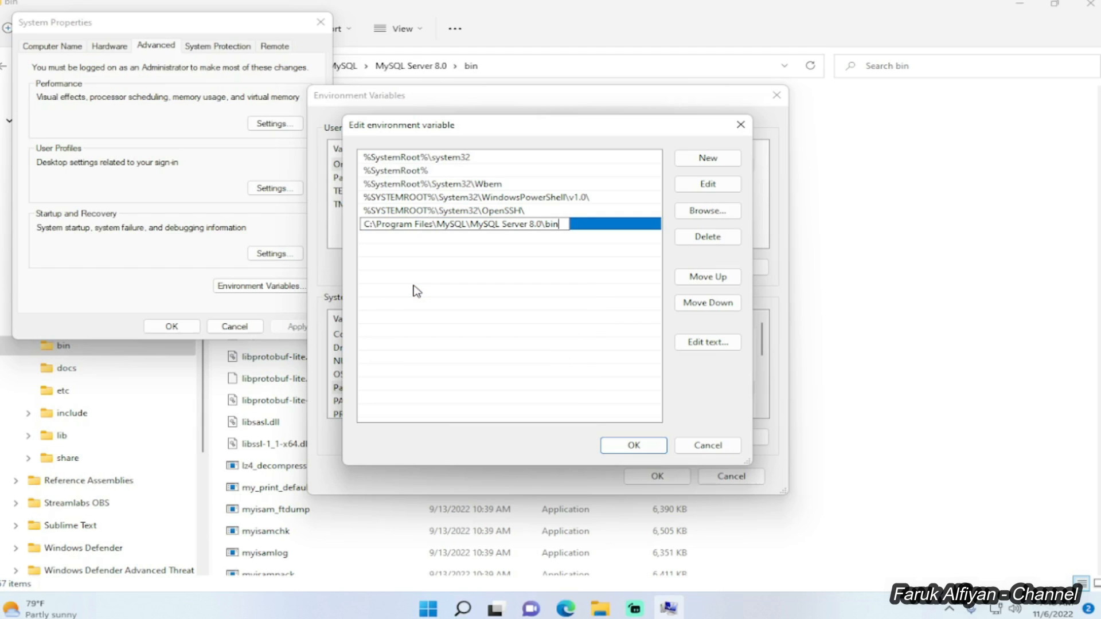
click(619, 446)
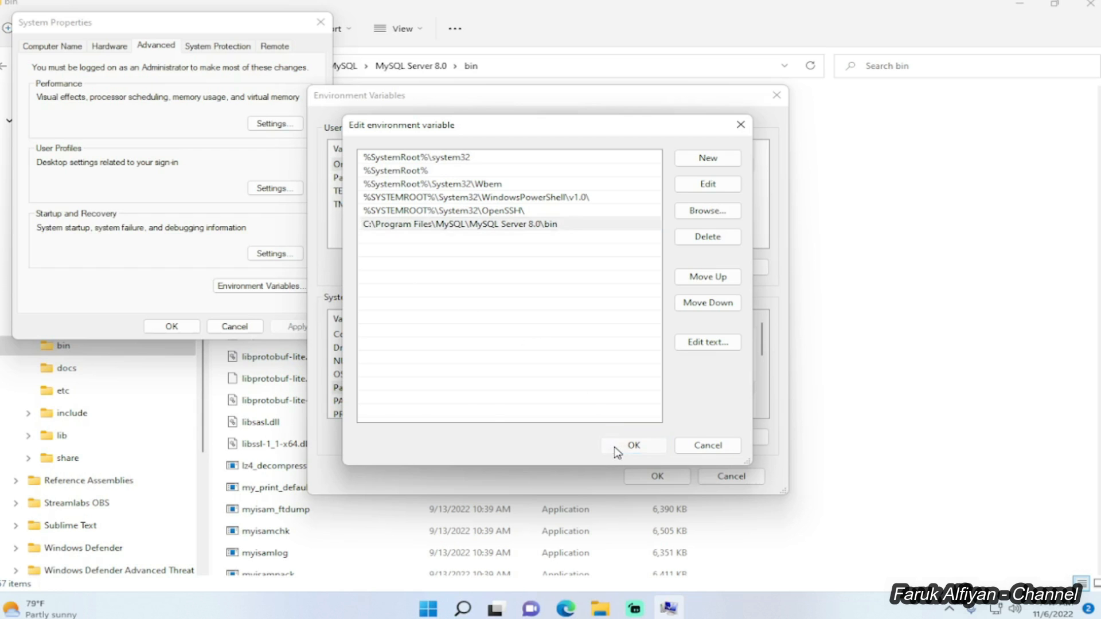
click(654, 475)
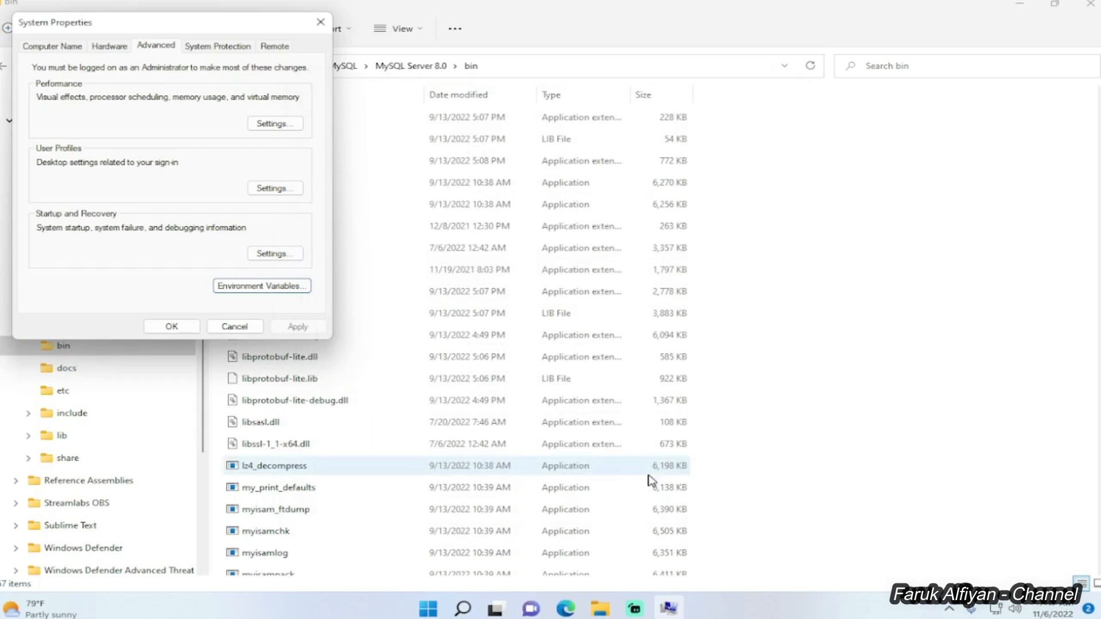
Close System Properties with OK and bring up the Run dialog from Windows search.
click(182, 332)
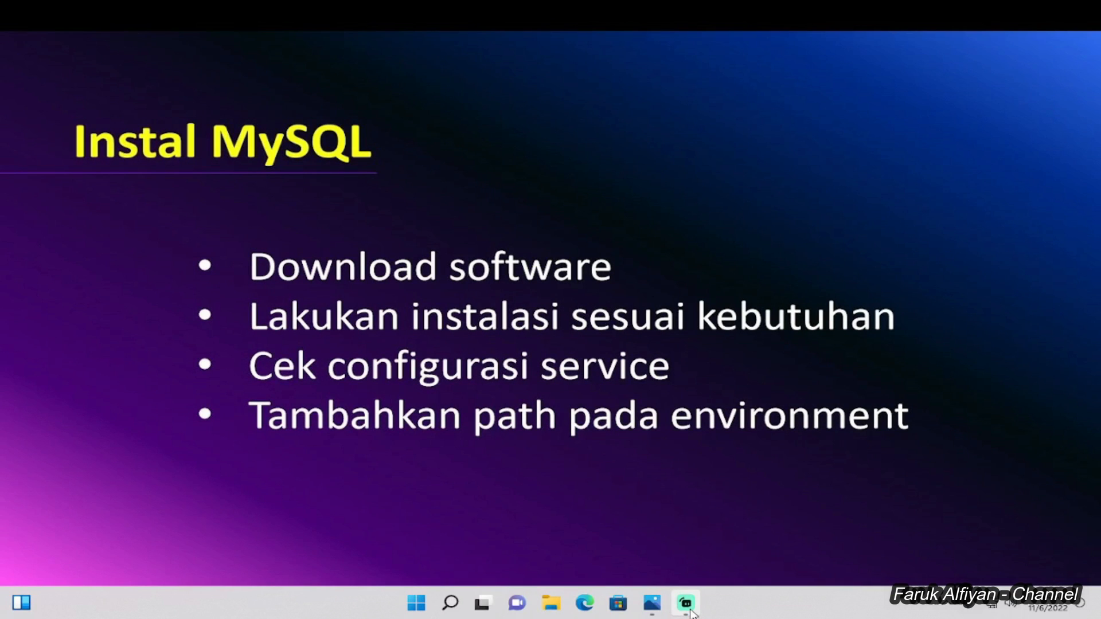
click(451, 605)
text(run)
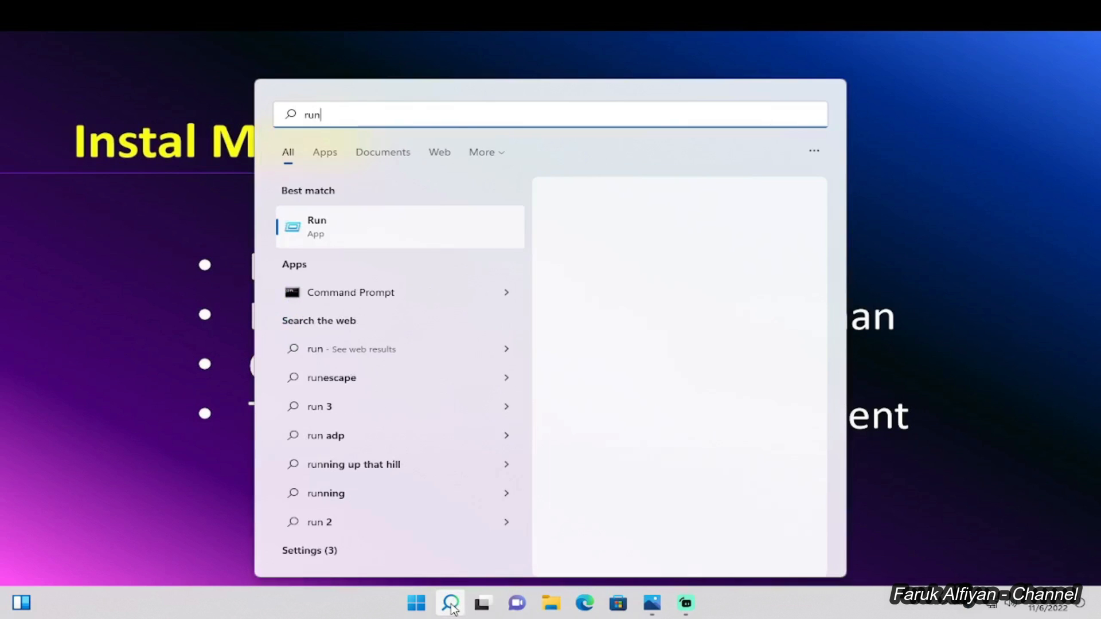
key(Return)
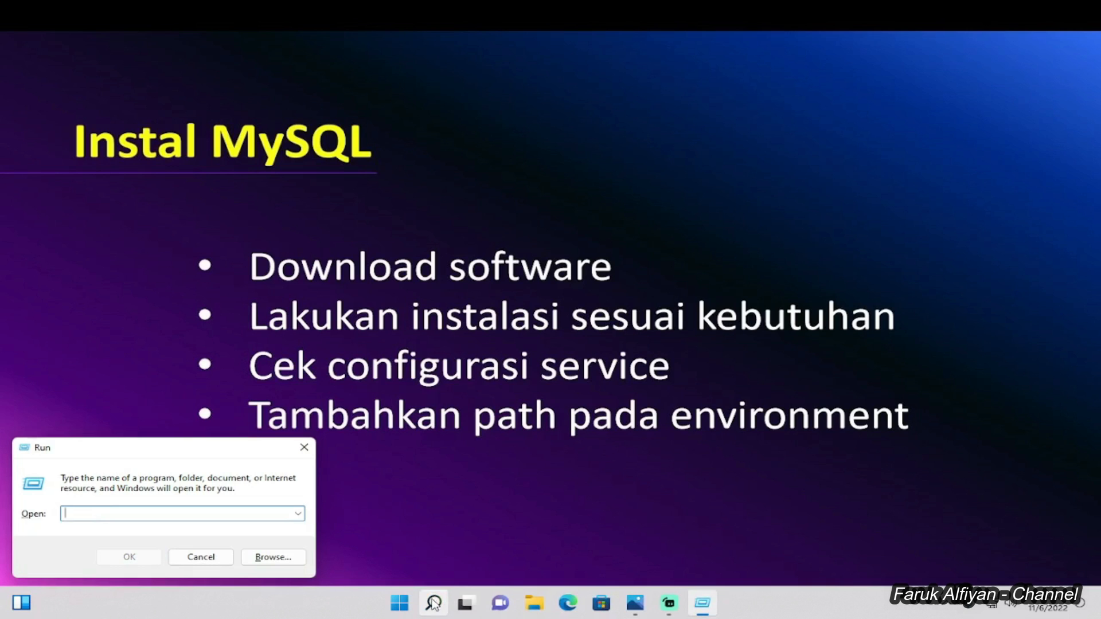
click(304, 447)
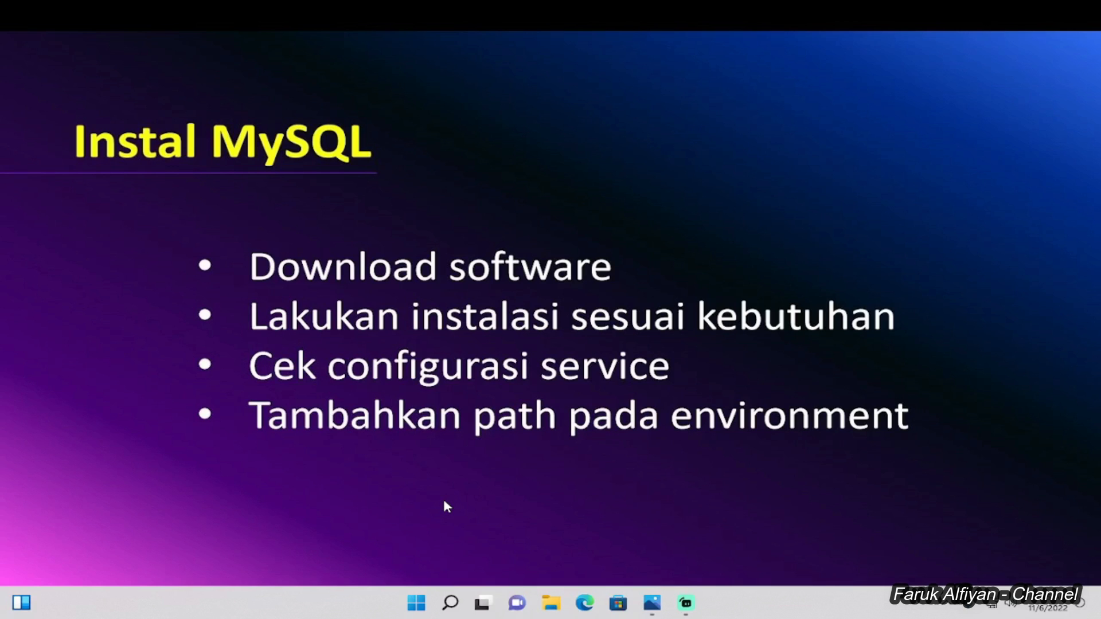
Launch cmd from the Run dialog to get a Command Prompt window.
key(super+r)
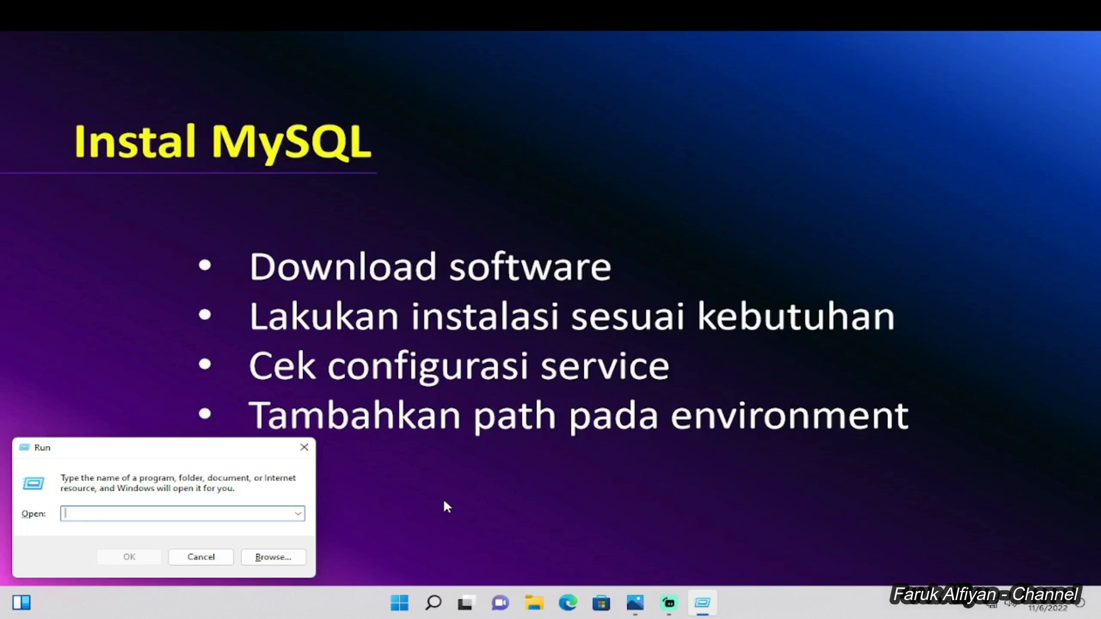
text(cmd)
key(Return)
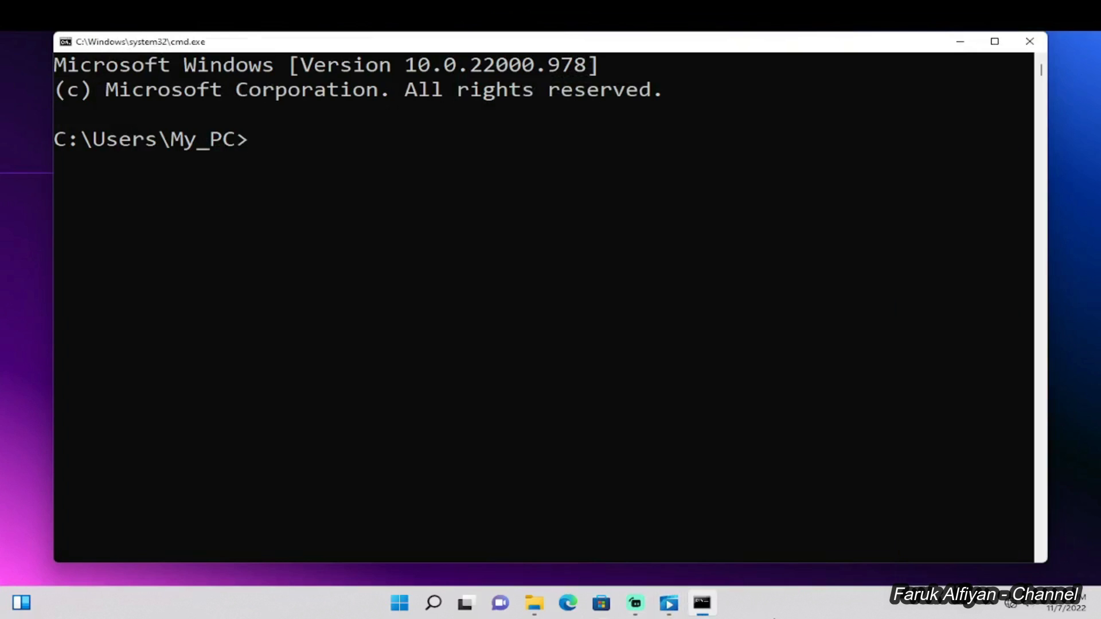
Log in with mysql -u root -p and the root password, then run show databases;.
text(mysql)
text(-u root)
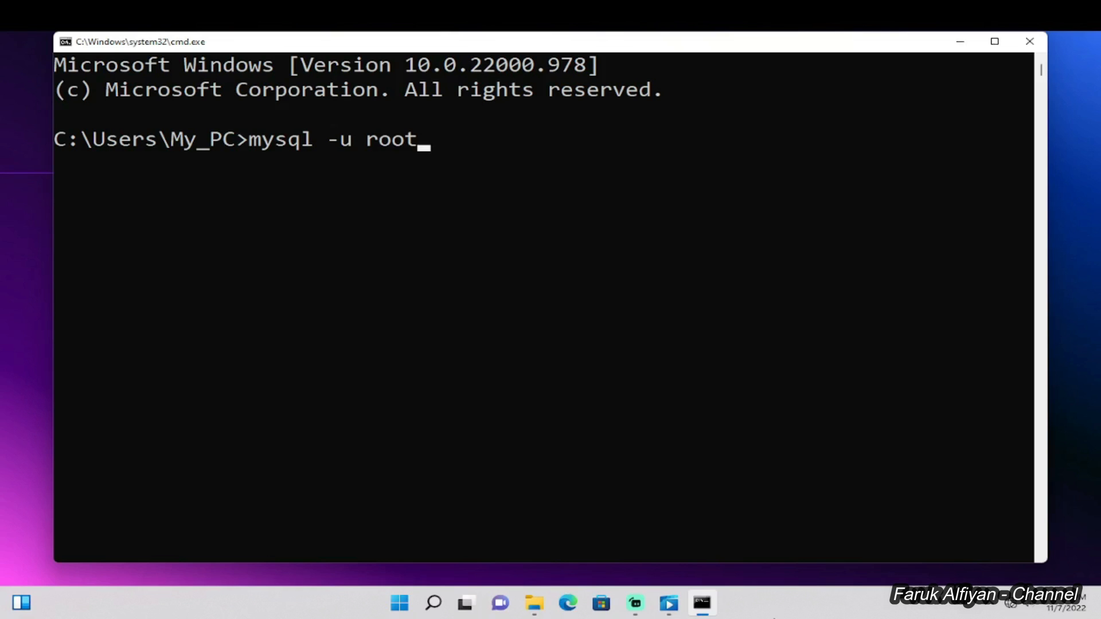
text( -p)
key(Return)
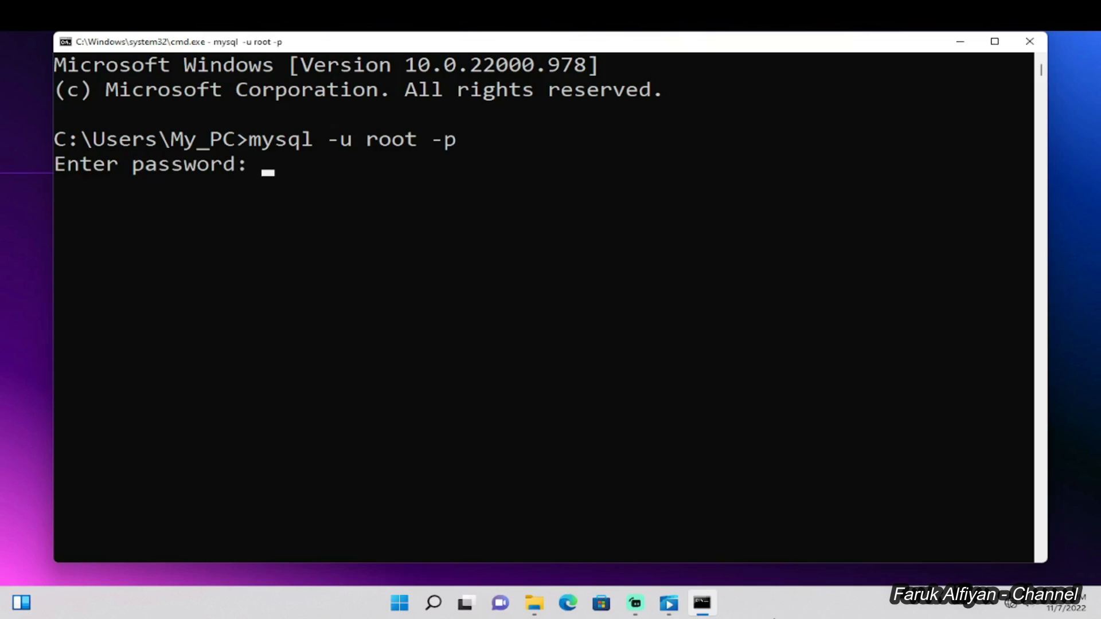
text(****)
key(Return)
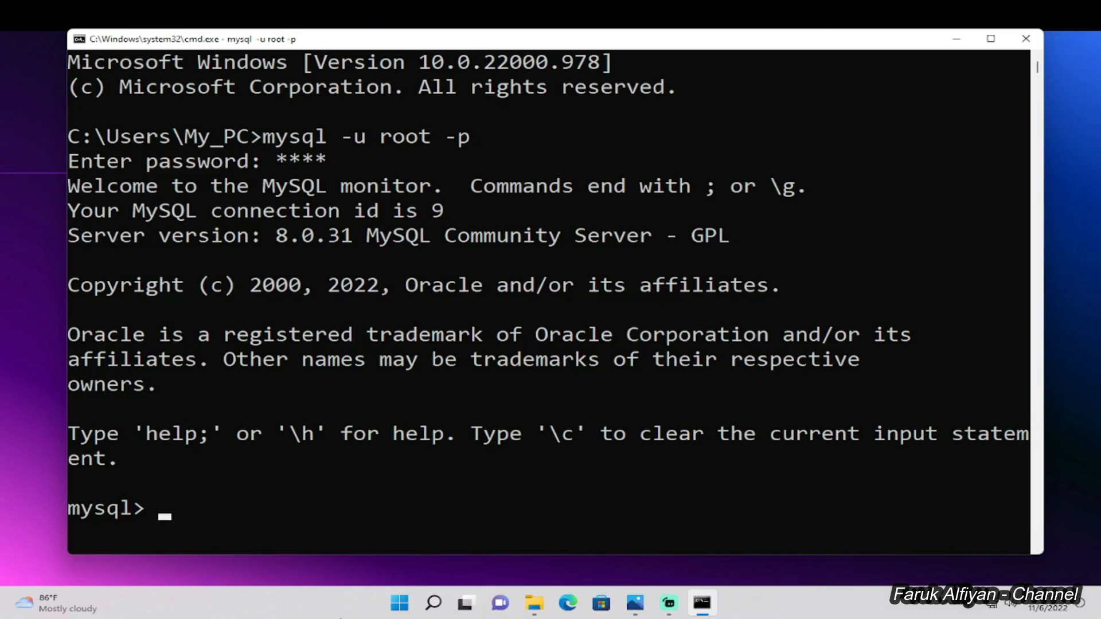
text(show)
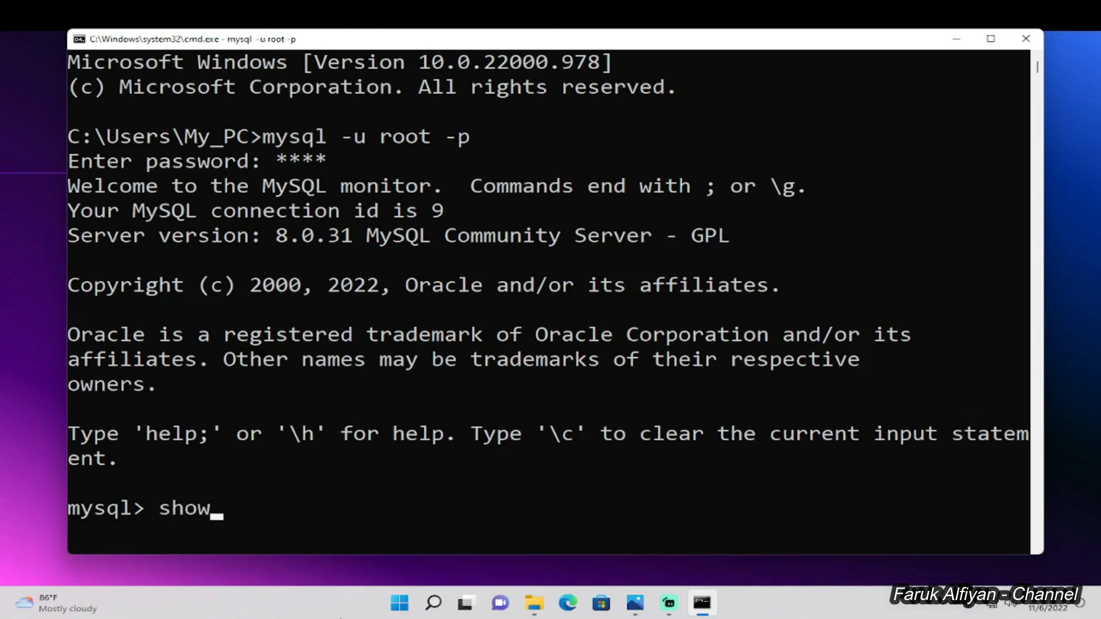
text( databases)
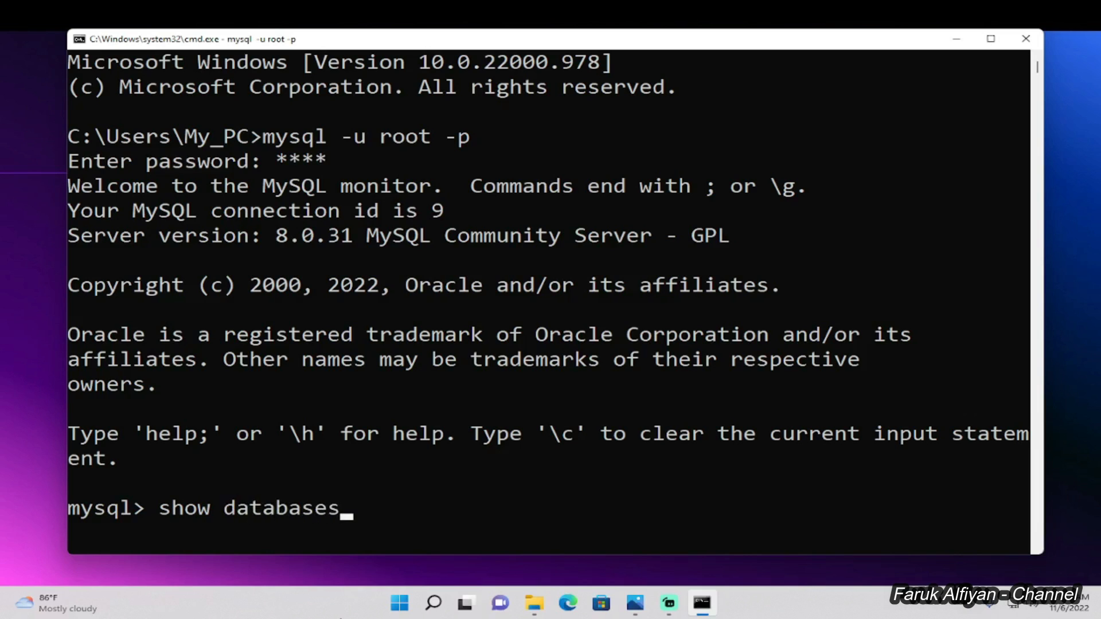
text(;)
key(Return)
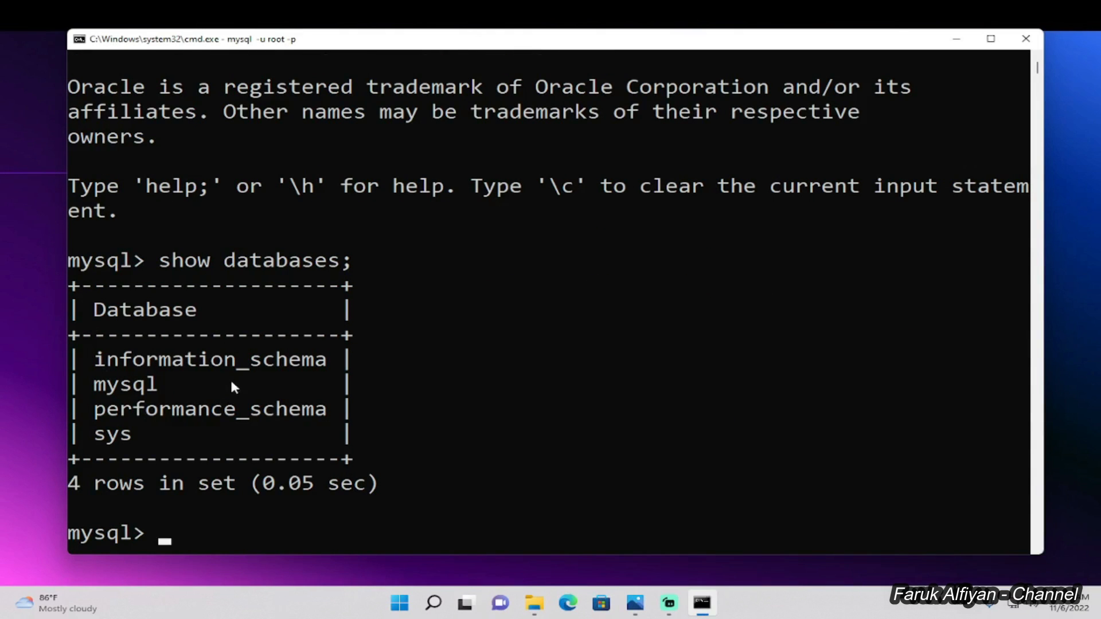